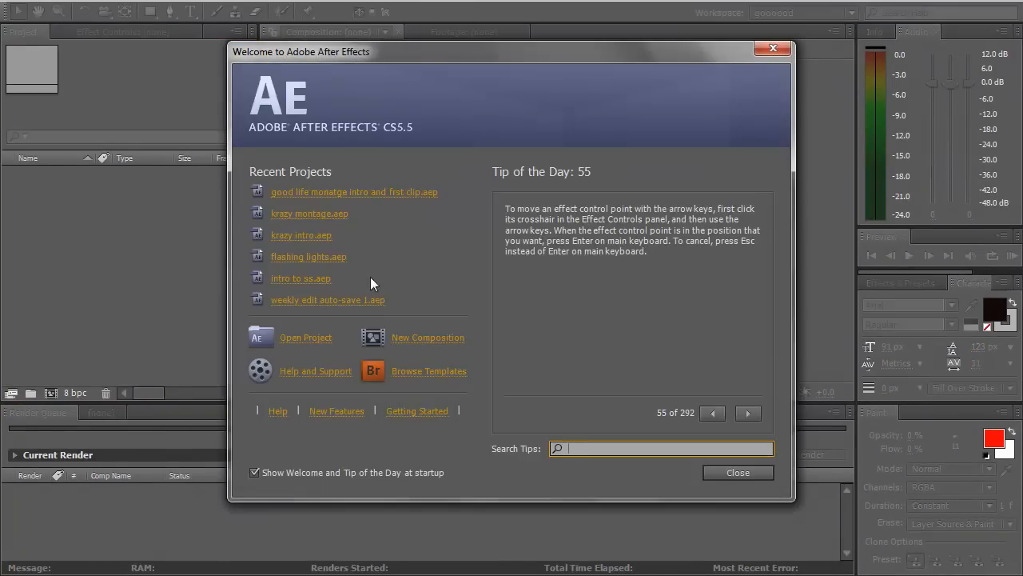
# Step: Dismiss the welcome window and import "no scope on grid.MP4" from the "good life montage" folder on the Desktop
pyautogui.click(740, 472)
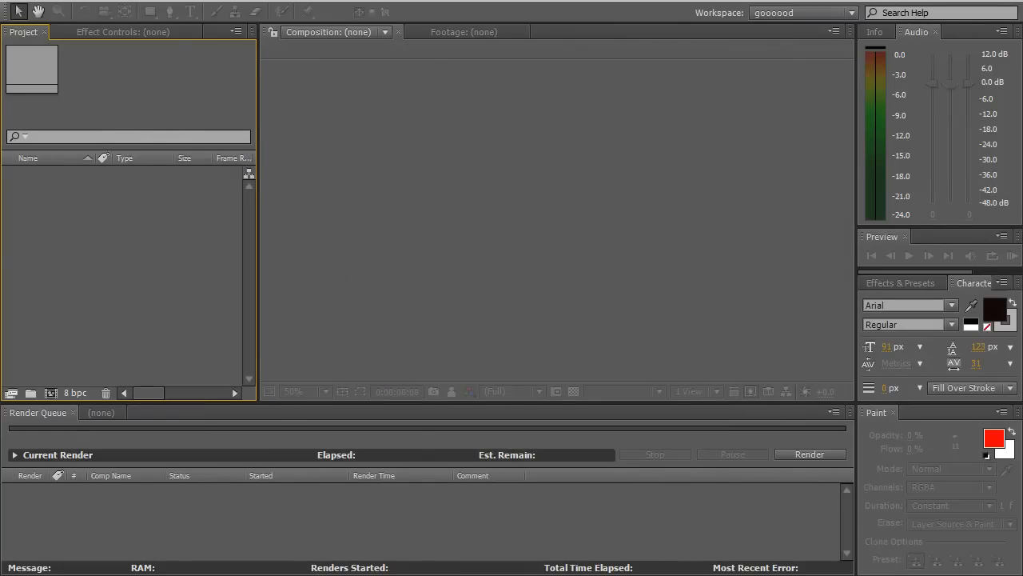
pyautogui.click(15, 1)
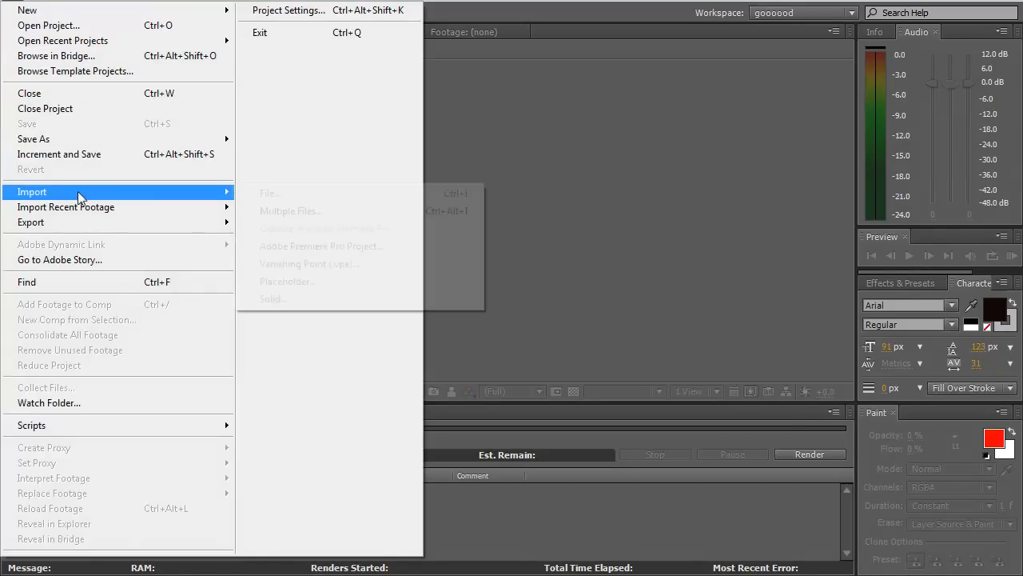
pyautogui.click(653, 184)
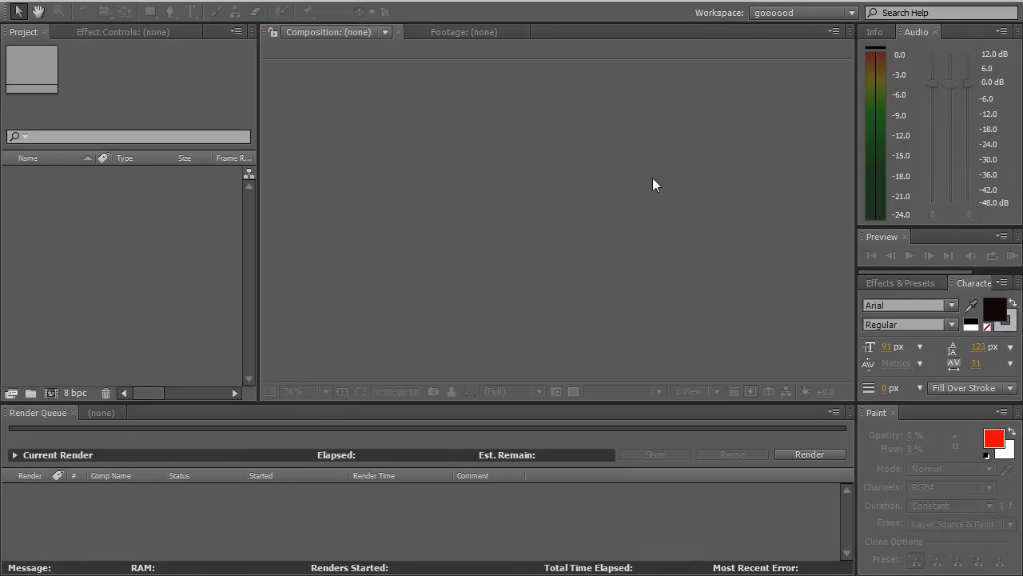
pyautogui.hotkey('ctrl', 'i')
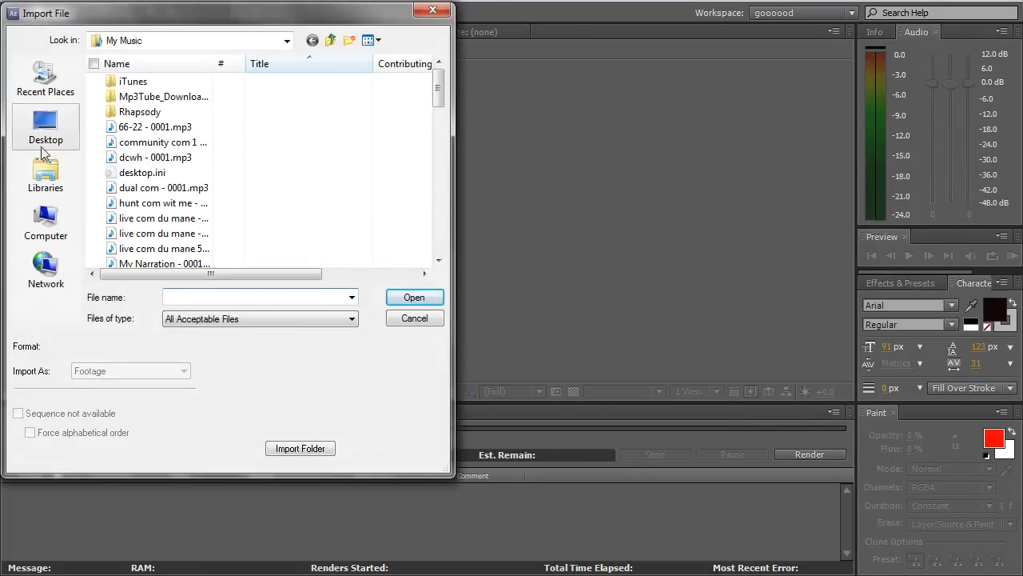
pyautogui.click(57, 141)
pyautogui.moveTo(440, 78); pyautogui.dragTo(438, 184)
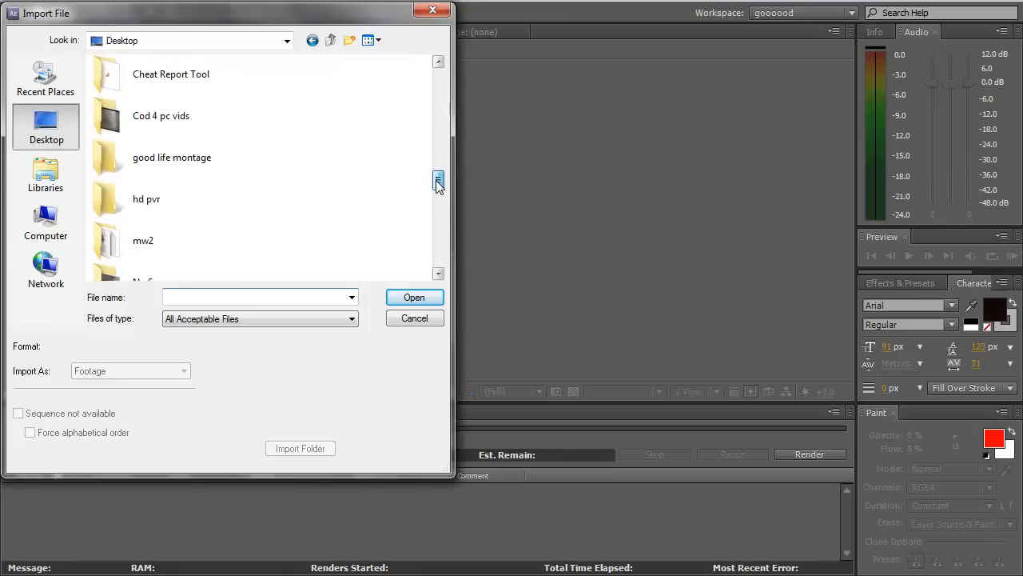
pyautogui.doubleClick(202, 149)
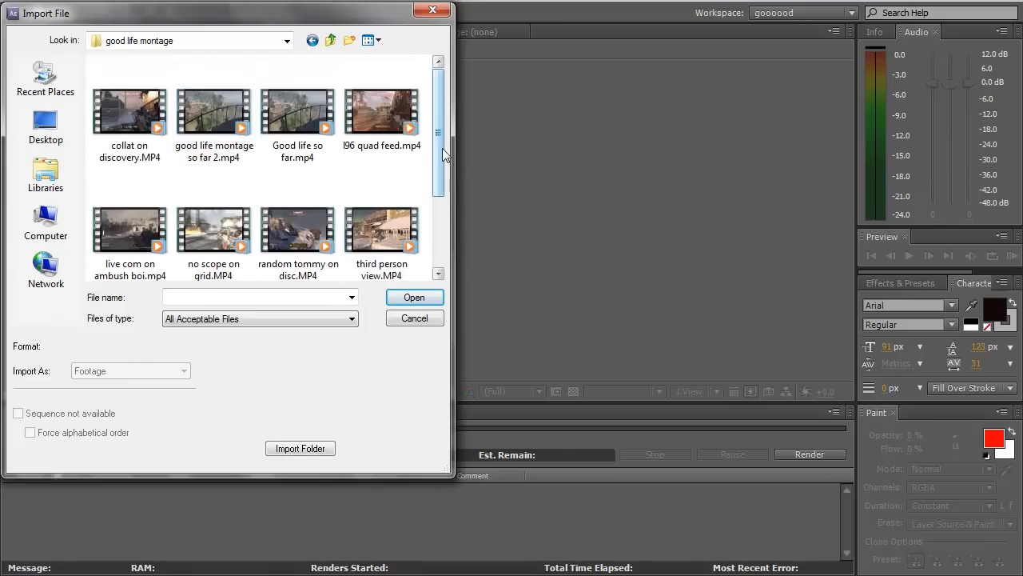
pyautogui.scroll(-1, 442, 155)
pyautogui.doubleClick(244, 212)
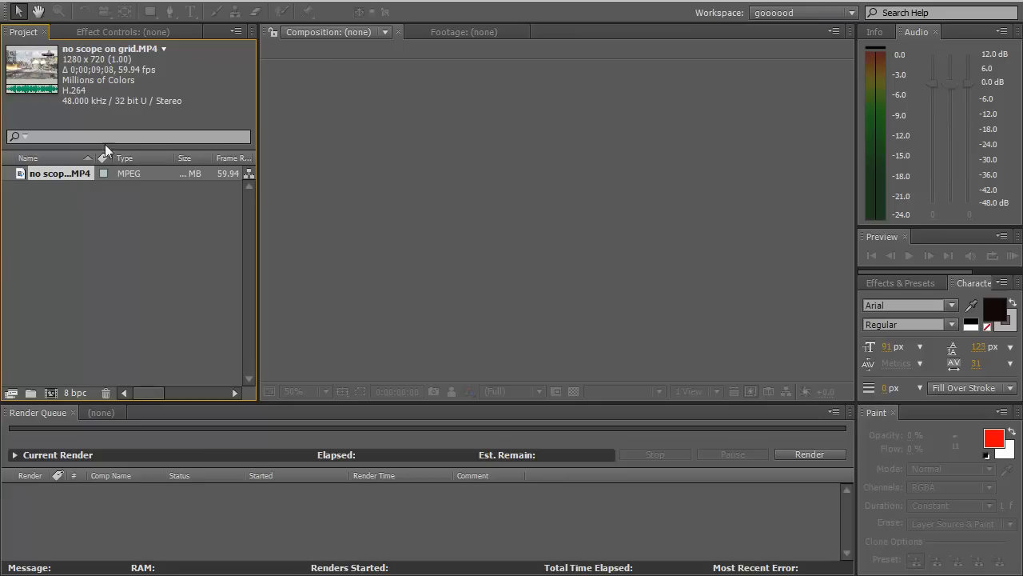
# Step: Review the Basic and Advanced settings for a new composition, and cancel without creating it
pyautogui.click(101, 1)
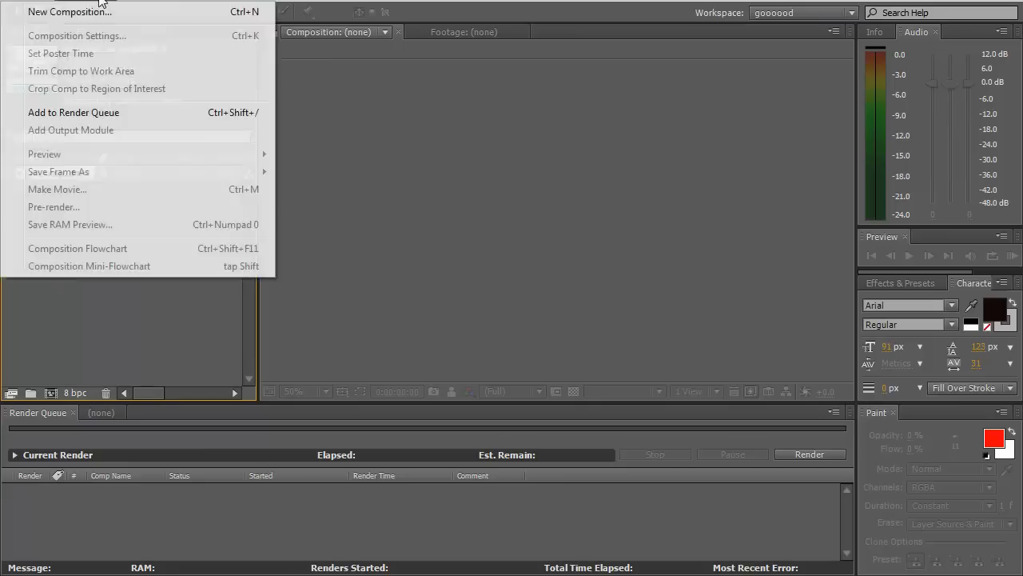
pyautogui.click(104, 11)
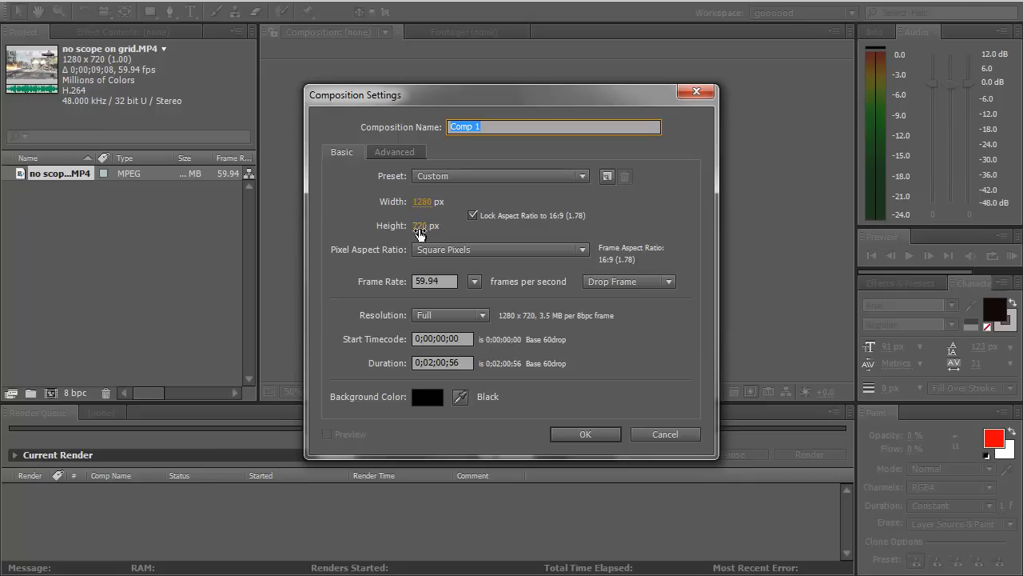
pyautogui.click(399, 150)
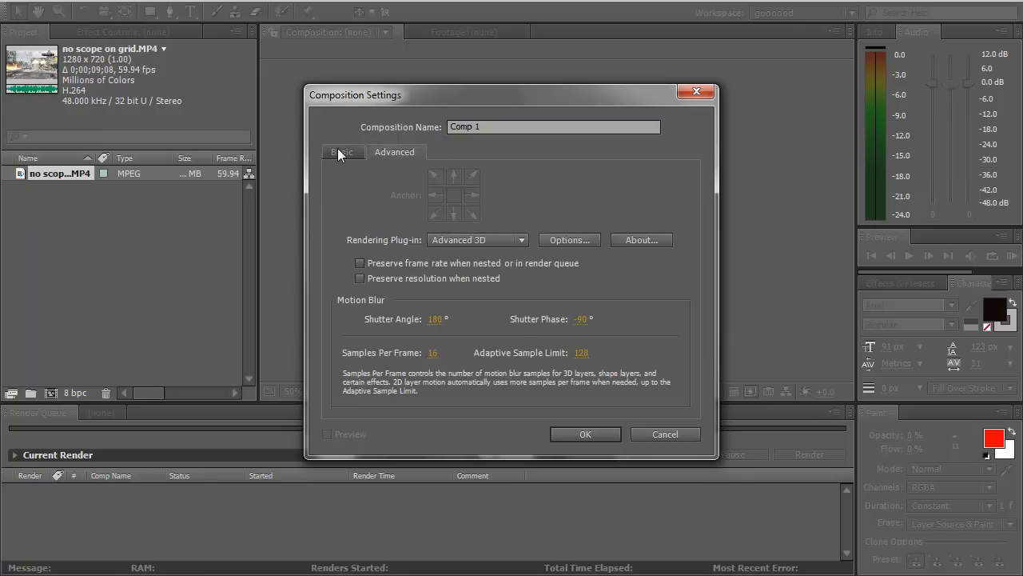
pyautogui.click(339, 150)
pyautogui.click(406, 153)
pyautogui.click(355, 151)
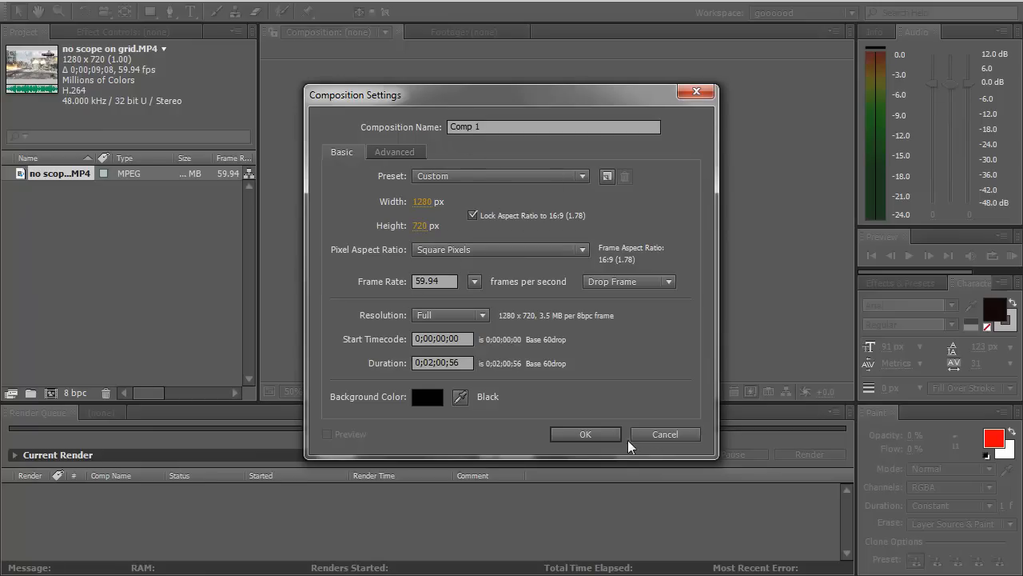
pyautogui.click(672, 434)
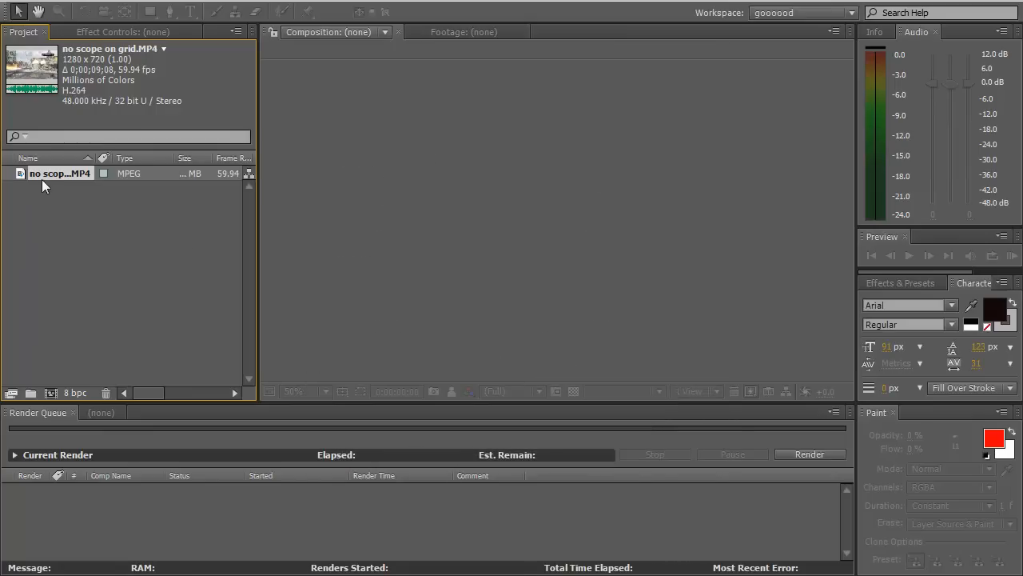
# Step: Create a composition from "no scope on grid.MP4" and stretch its layer slightly past the frame edges horizontally and vertically
pyautogui.moveTo(44, 173); pyautogui.dragTo(49, 392)
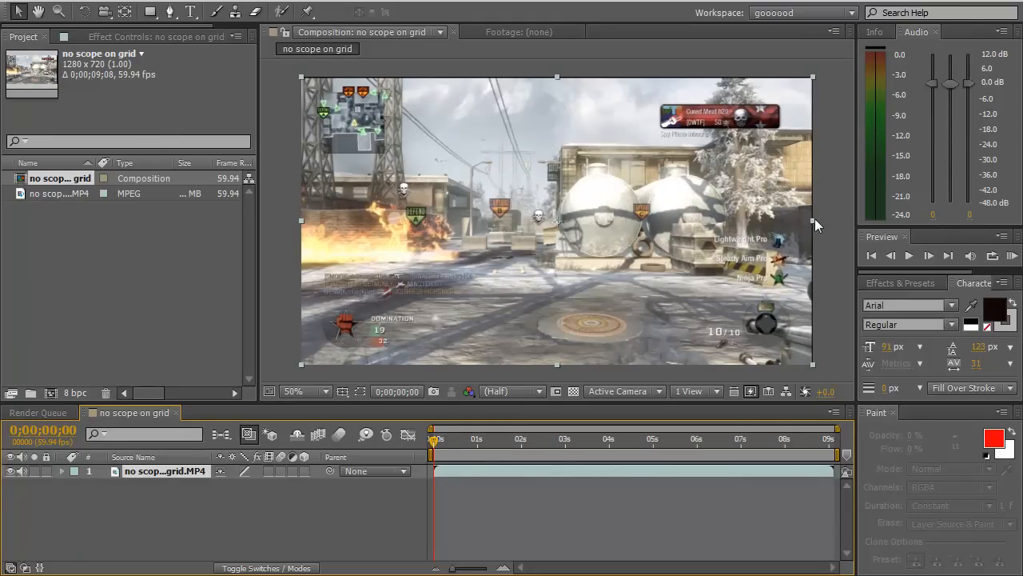
pyautogui.moveTo(814, 218); pyautogui.dragTo(816, 218)
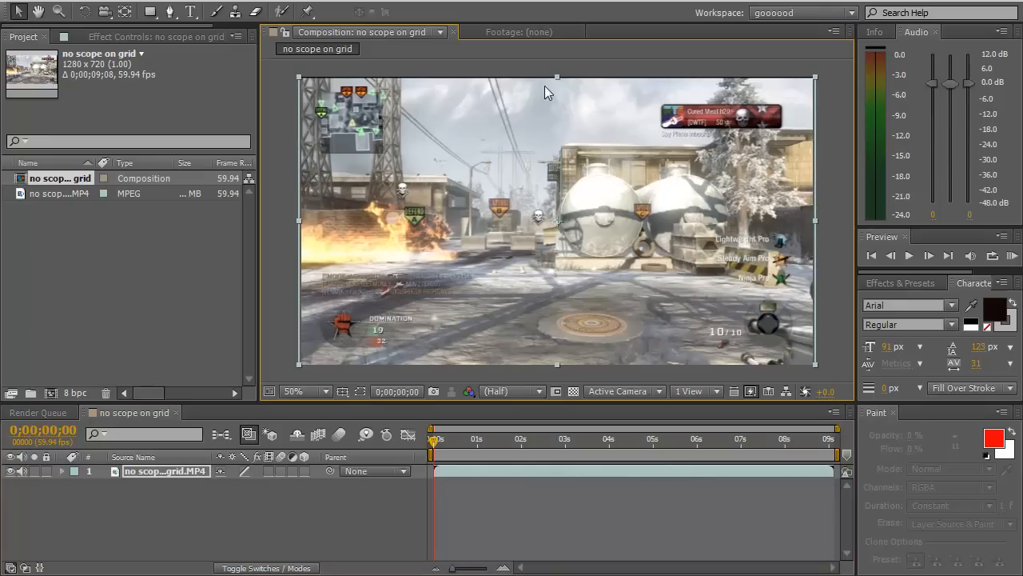
pyautogui.moveTo(556, 77); pyautogui.dragTo(556, 74)
pyautogui.click(172, 268)
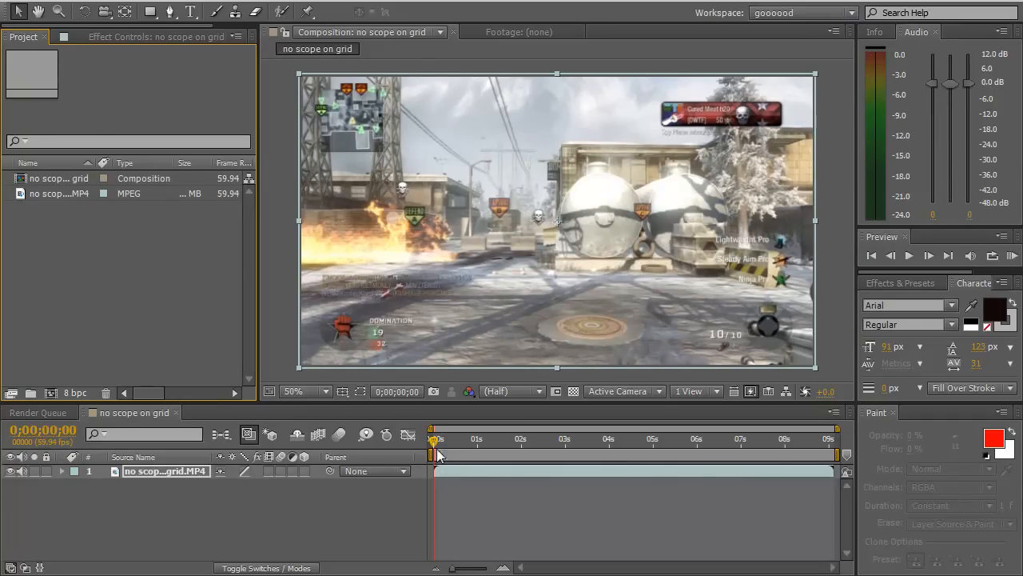
# Step: Rename the clip's timeline layer as "no scope" and deselect it
pyautogui.click(535, 444)
pyautogui.moveTo(576, 446); pyautogui.dragTo(156, 472)
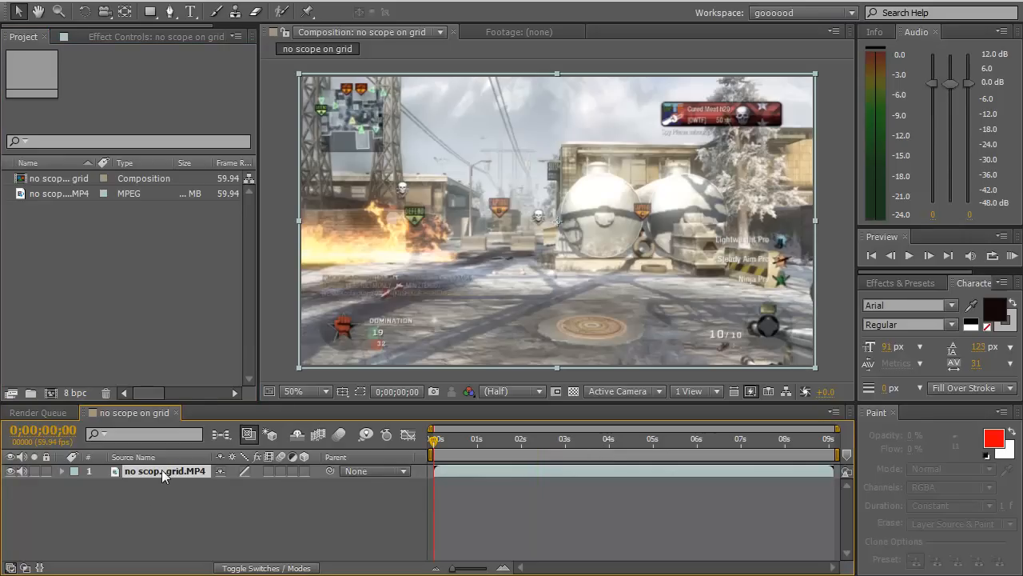
pyautogui.press('Return')
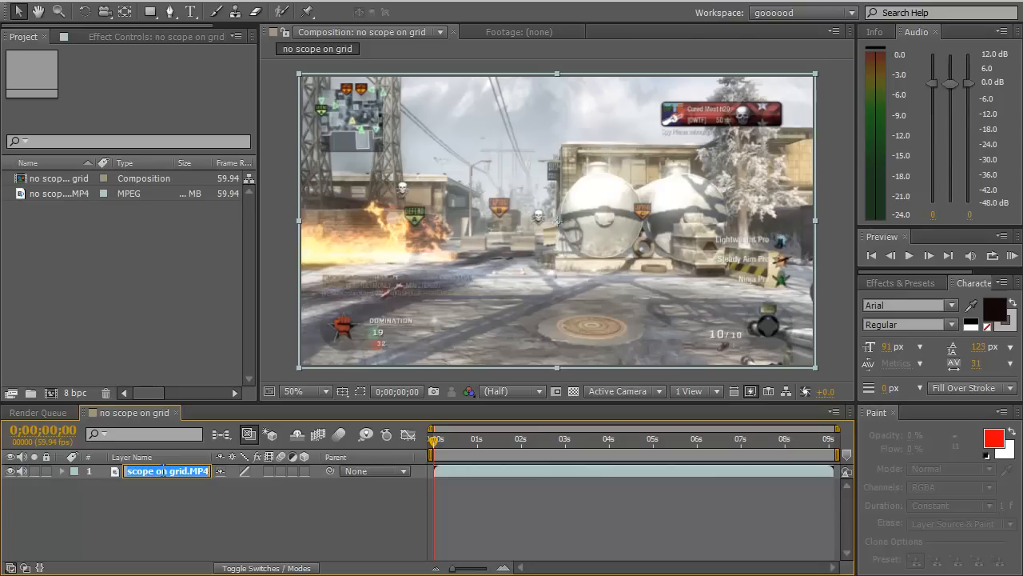
pyautogui.write('no scope')
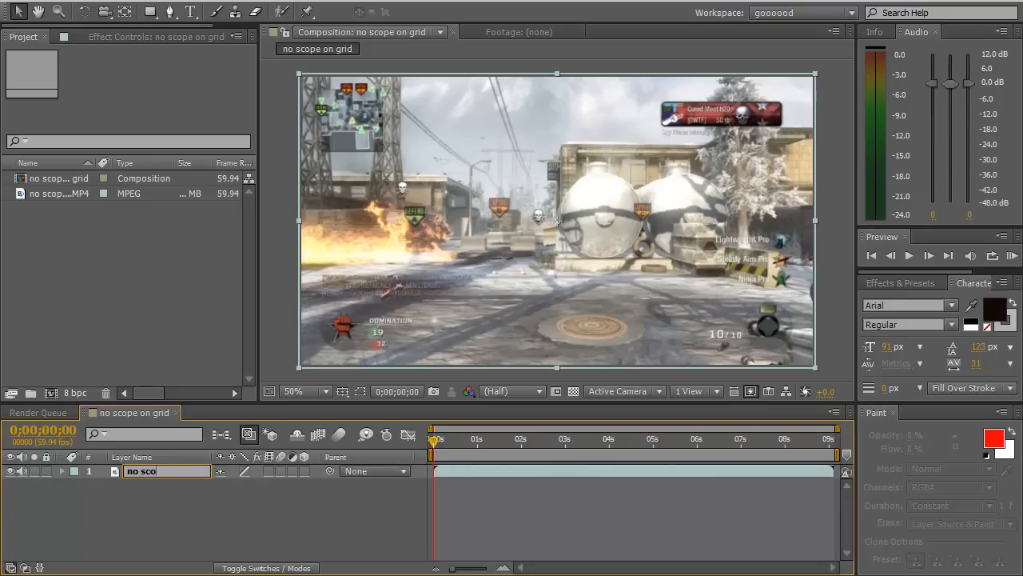
pyautogui.press('Return')
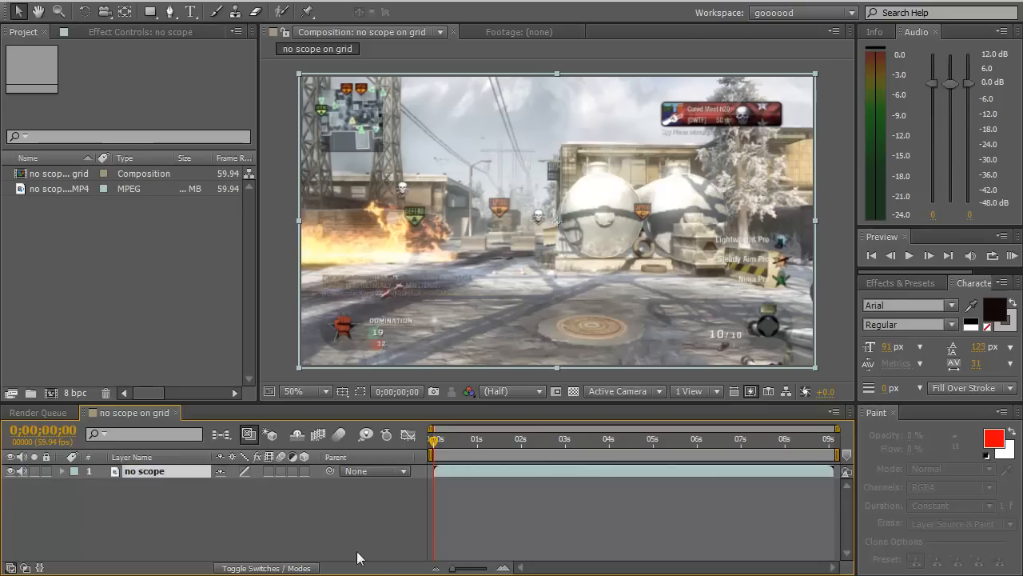
pyautogui.click(320, 534)
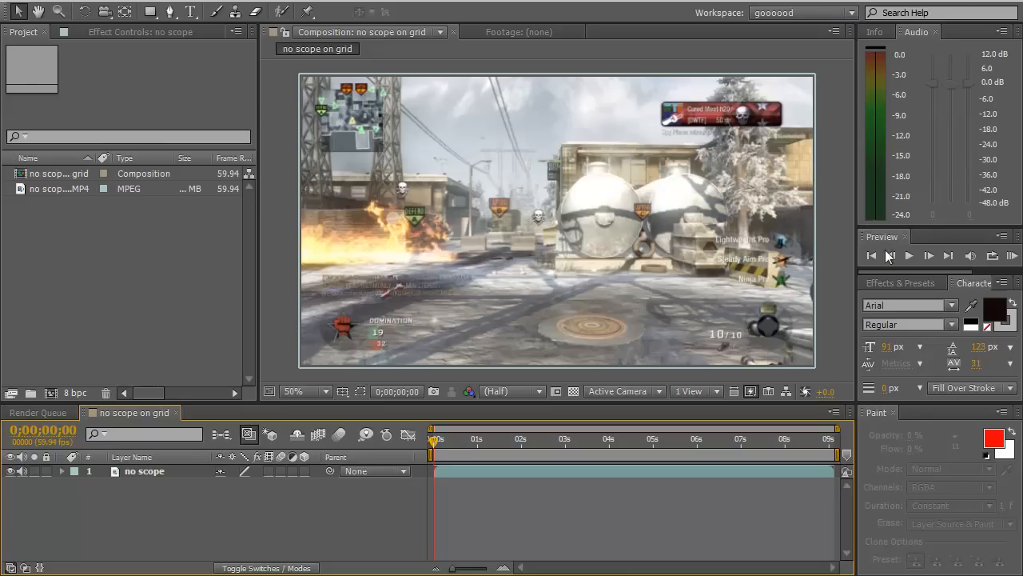
# Step: Run a RAM preview of the whole composition and stop the playback
pyautogui.click(1013, 257)
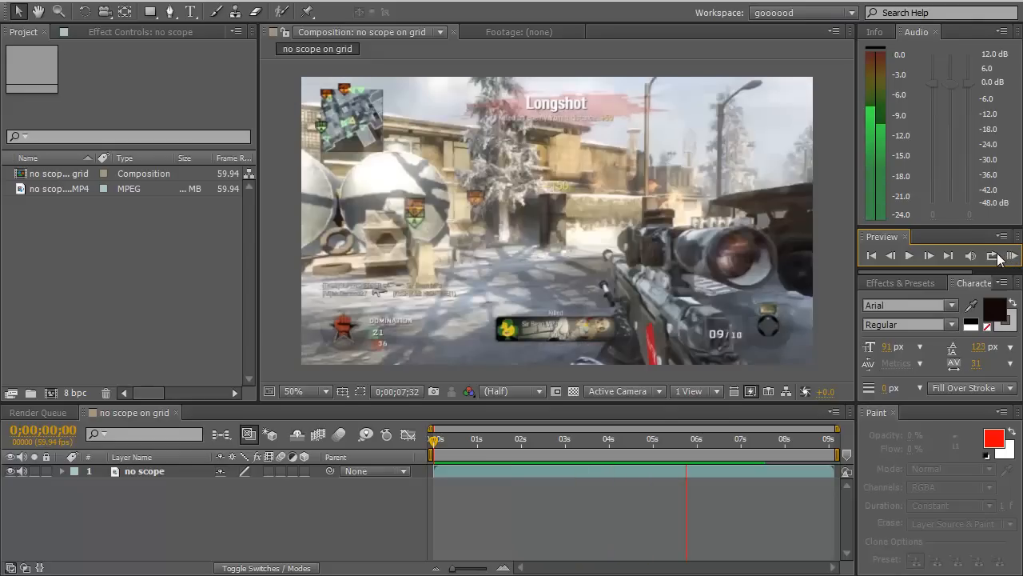
pyautogui.press('space')
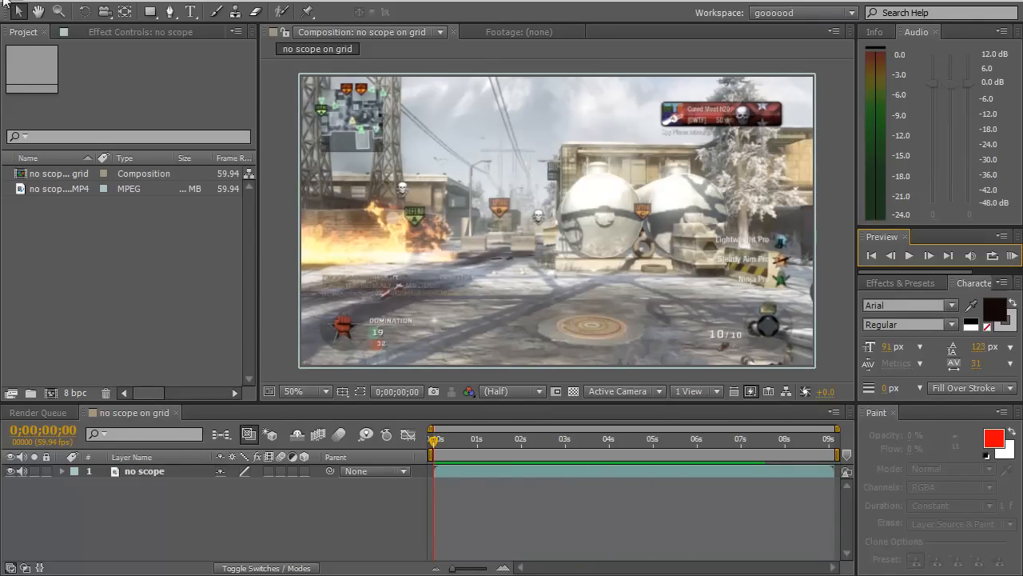
pyautogui.click(40, 2)
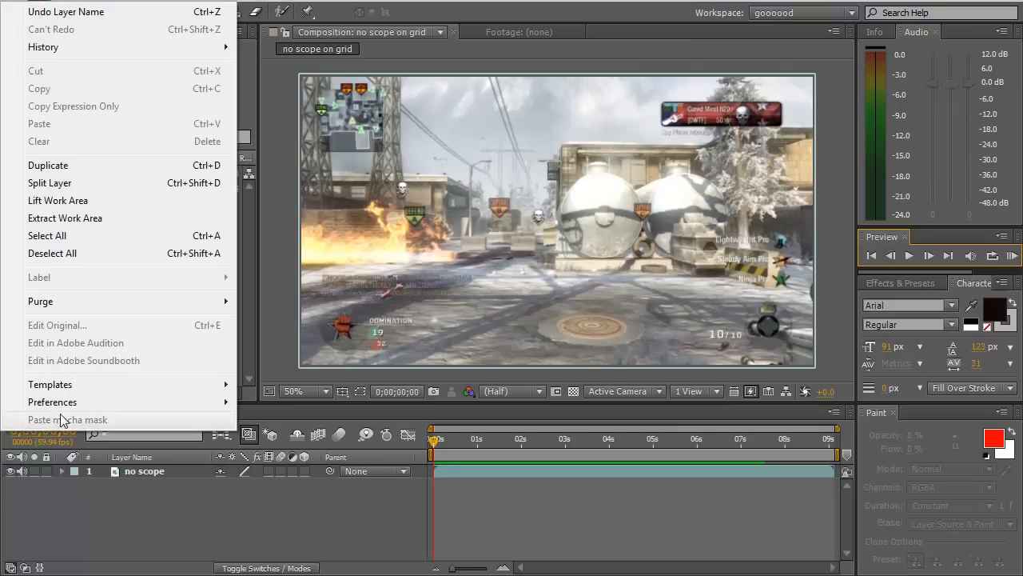
pyautogui.moveTo(64, 403)
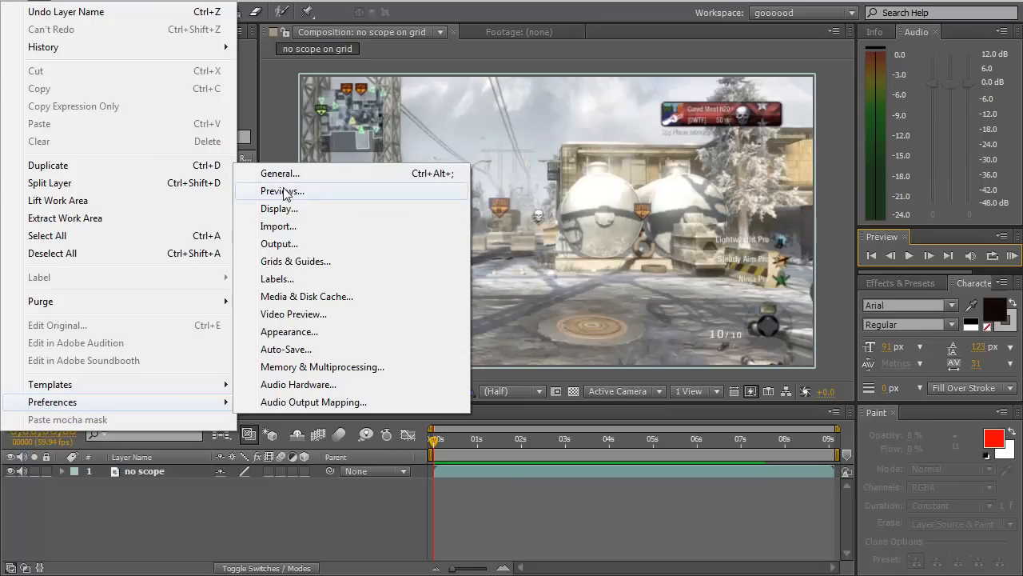
pyautogui.click(329, 500)
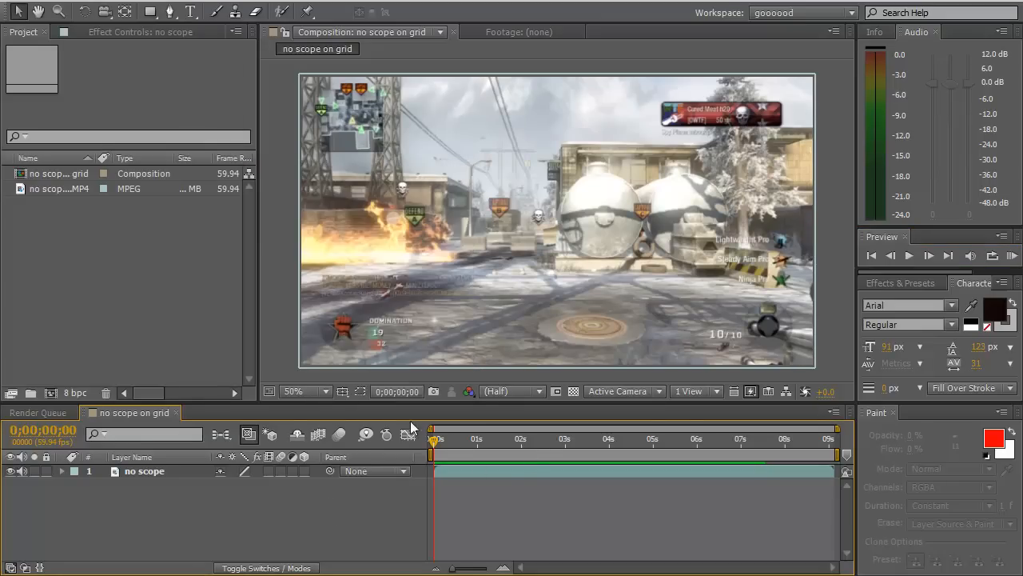
# Step: Scrub through the clip and park the playhead at 0;00;04;23
pyautogui.moveTo(434, 439); pyautogui.dragTo(797, 444)
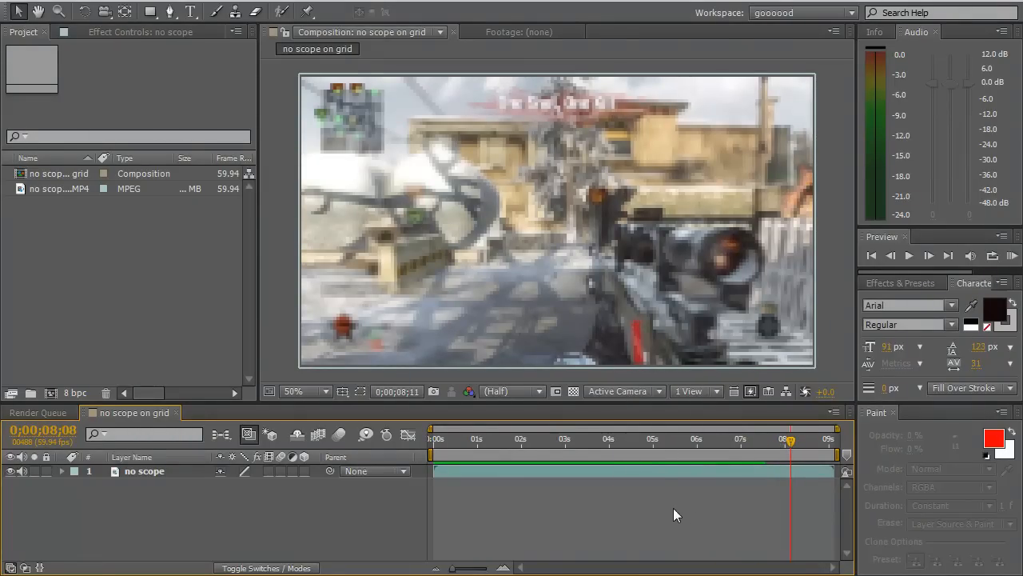
pyautogui.click(615, 438)
pyautogui.moveTo(604, 445); pyautogui.dragTo(625, 438)
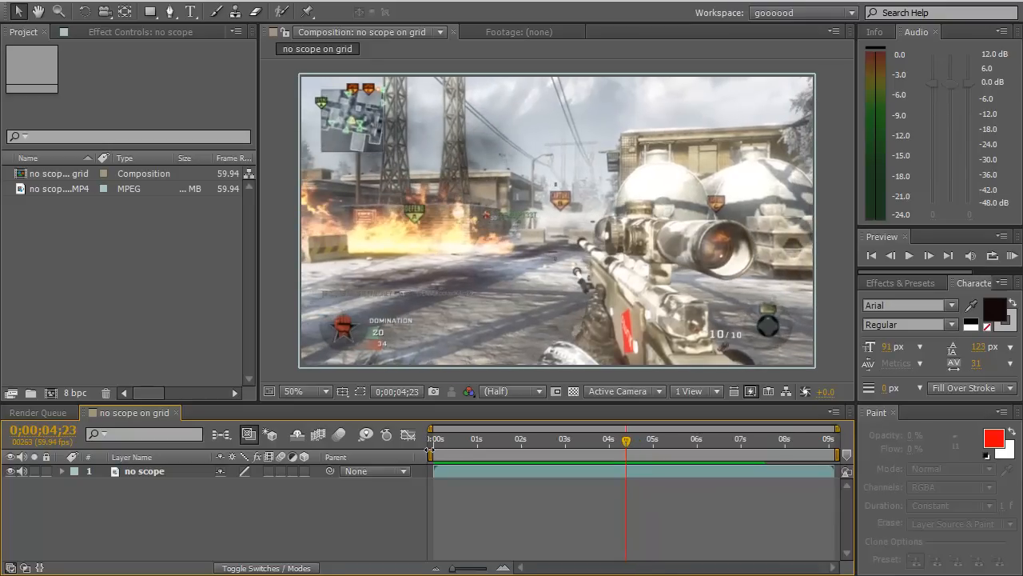
# Step: Narrow the work area to about 4.2 to 5.1 seconds around the playhead and RAM preview that section
pyautogui.moveTo(430, 455); pyautogui.dragTo(620, 454)
pyautogui.moveTo(838, 454); pyautogui.dragTo(659, 455)
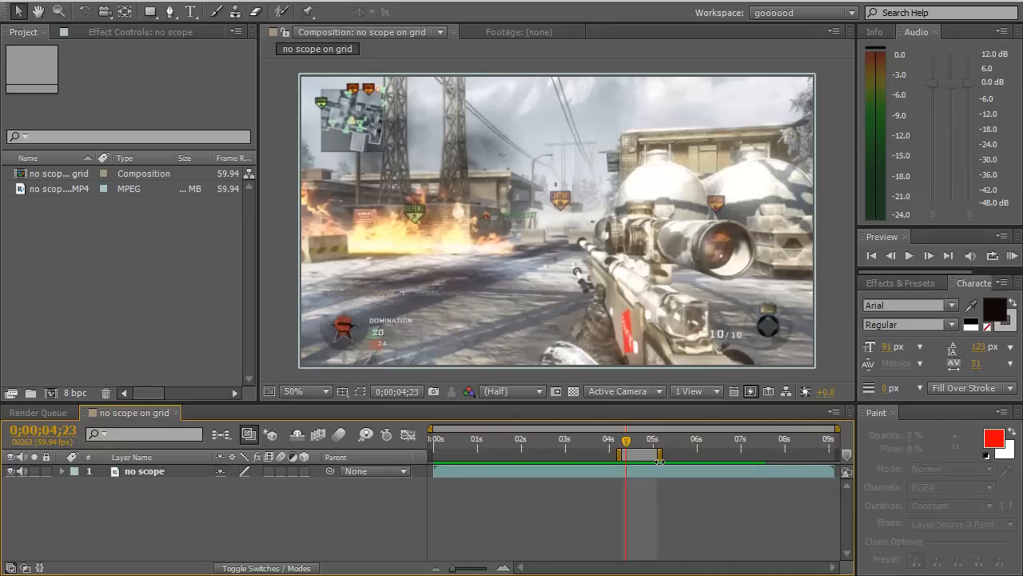
pyautogui.click(1013, 255)
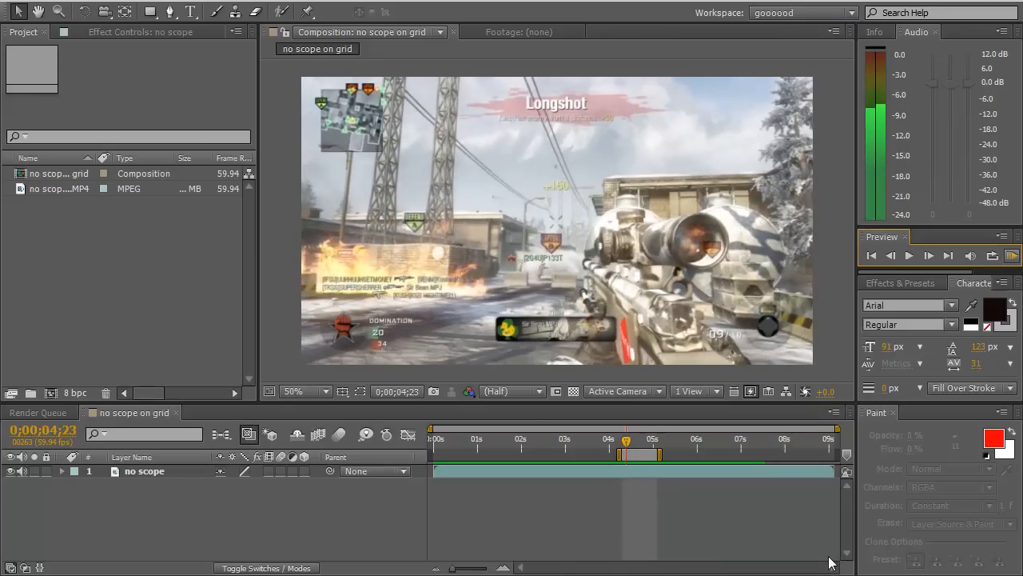
pyautogui.click(1013, 261)
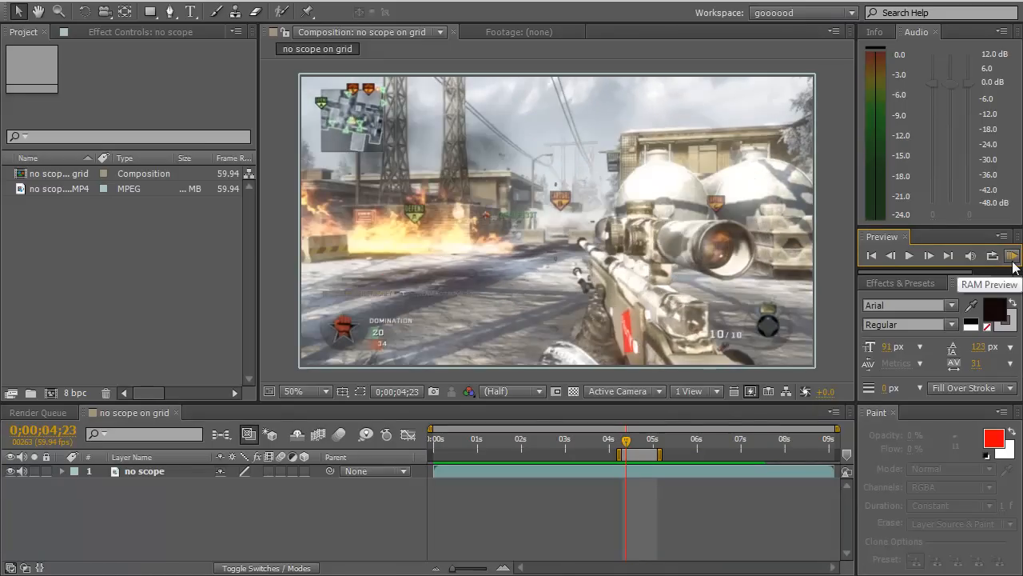
# Step: Extend the work area back over the full length of the composition
pyautogui.moveTo(660, 453)
pyautogui.mouseDown()
pyautogui.moveTo(700, 453)
pyautogui.moveTo(640, 454)
pyautogui.mouseUp()
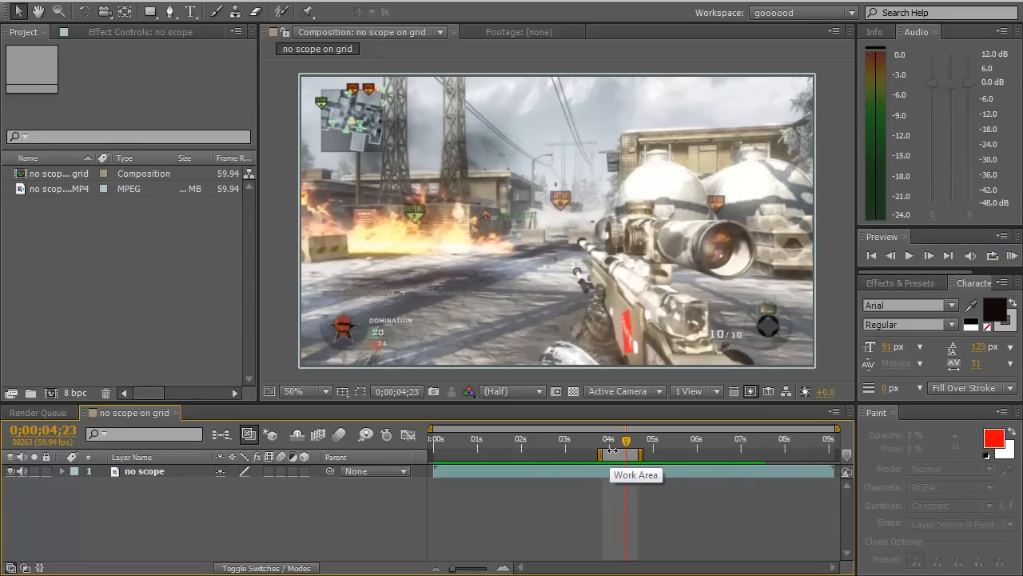
pyautogui.moveTo(603, 453); pyautogui.dragTo(430, 453)
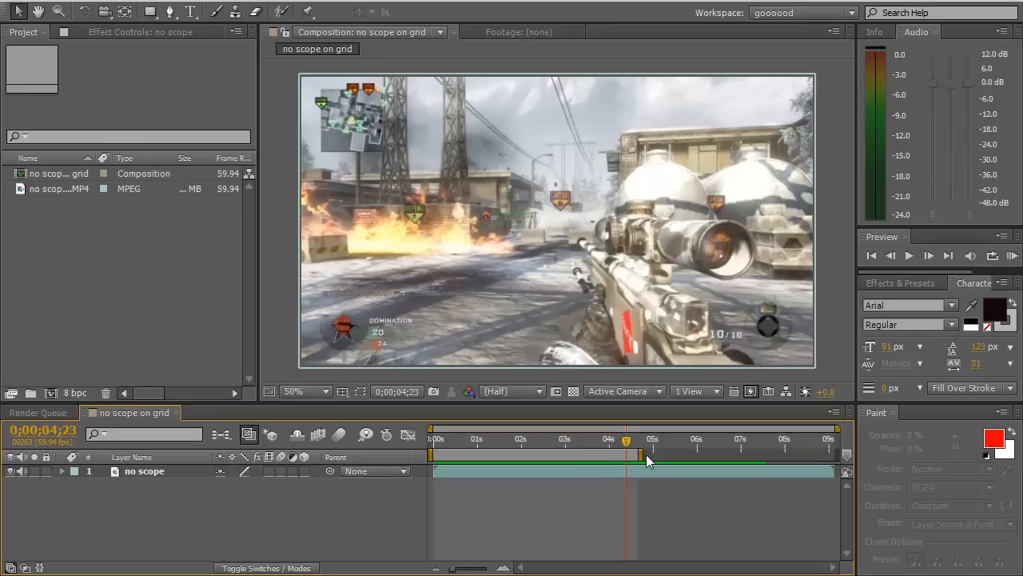
pyautogui.moveTo(640, 454); pyautogui.dragTo(834, 457)
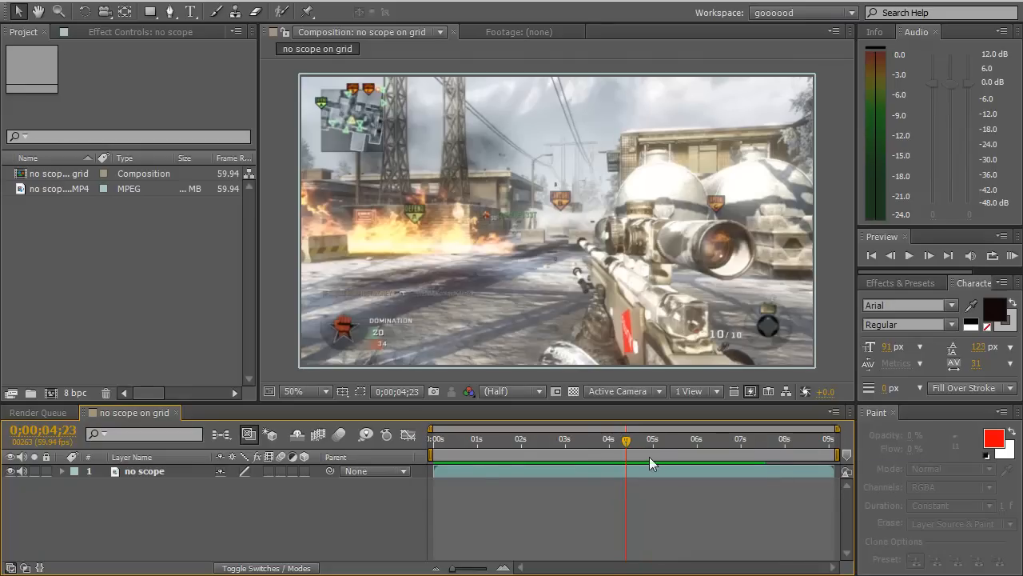
# Step: Move the playhead to 0;00;04;33 and advance it by one frame
pyautogui.moveTo(836, 429); pyautogui.dragTo(877, 418)
pyautogui.moveTo(452, 569)
pyautogui.mouseDown()
pyautogui.moveTo(486, 569)
pyautogui.moveTo(449, 569)
pyautogui.mouseUp()
pyautogui.moveTo(627, 440)
pyautogui.mouseDown()
pyautogui.moveTo(586, 439)
pyautogui.moveTo(643, 435)
pyautogui.moveTo(634, 435)
pyautogui.mouseUp()
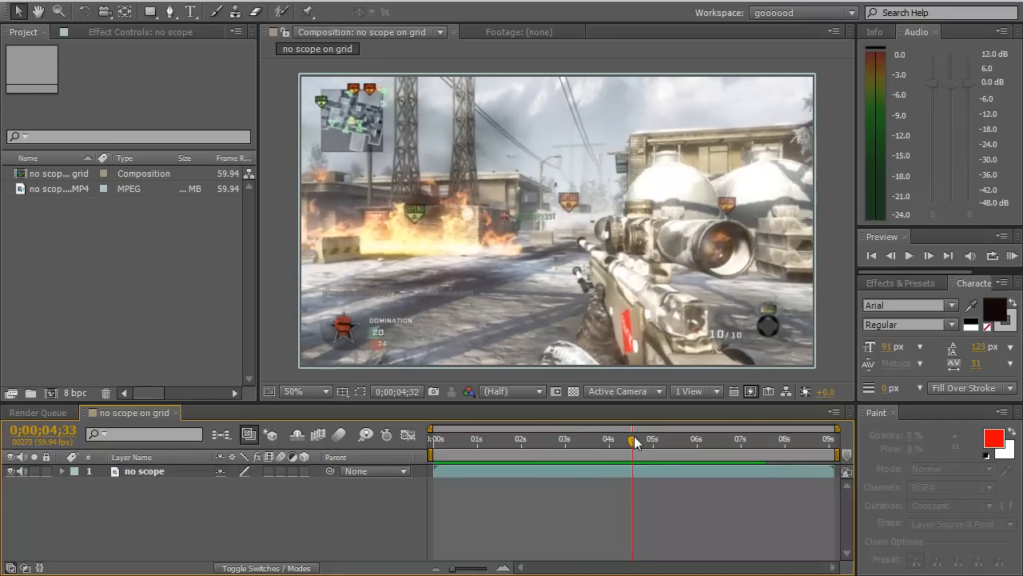
pyautogui.click(929, 256)
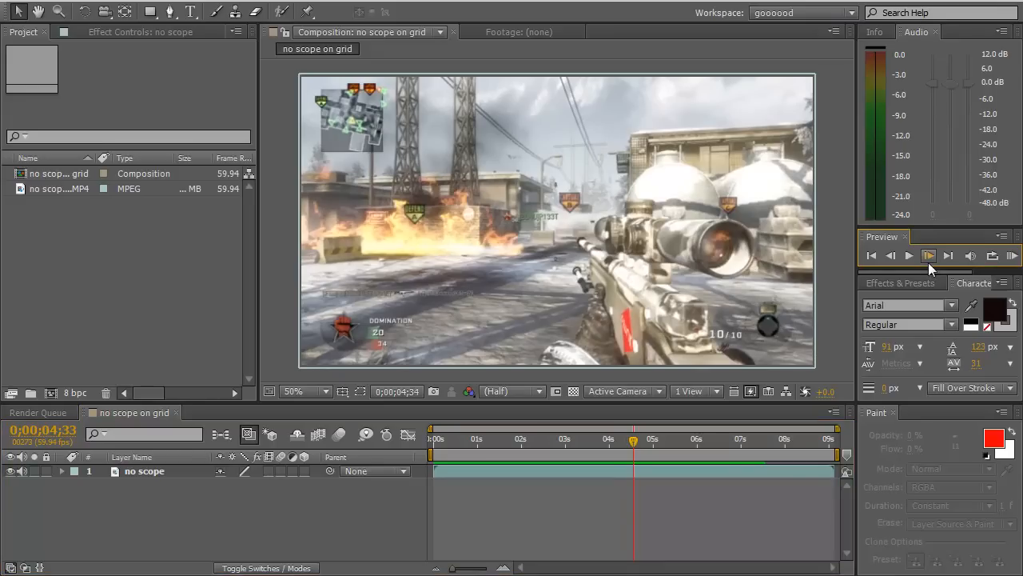
# Step: Step the playhead frame by frame to 0;00;04;41, the frame where the shot registers
pyautogui.click(928, 256)
pyautogui.click(928, 256)
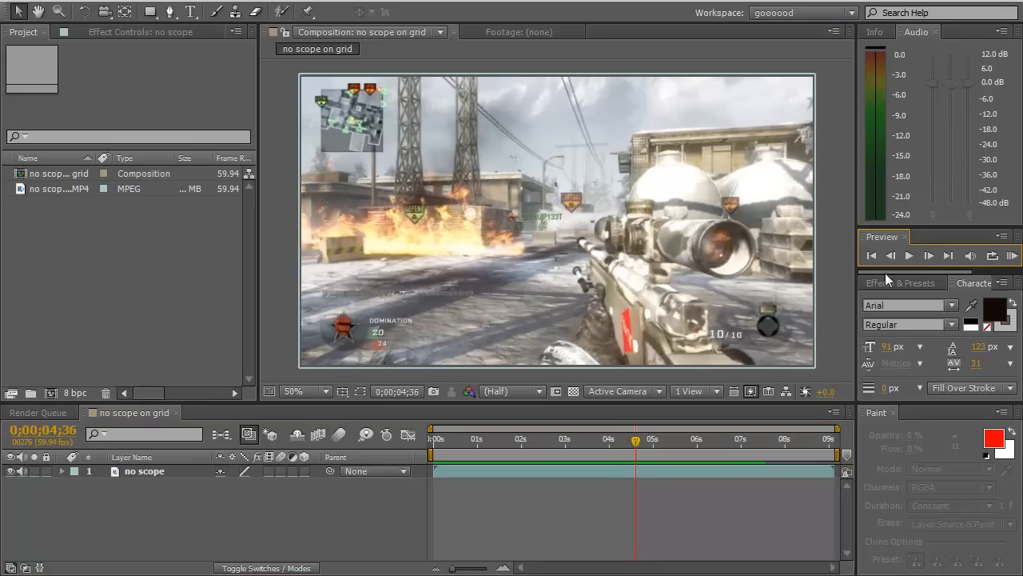
pyautogui.click(929, 255)
pyautogui.click(929, 256)
pyautogui.click(929, 256)
pyautogui.click(929, 256)
pyautogui.click(930, 256)
pyautogui.click(931, 256)
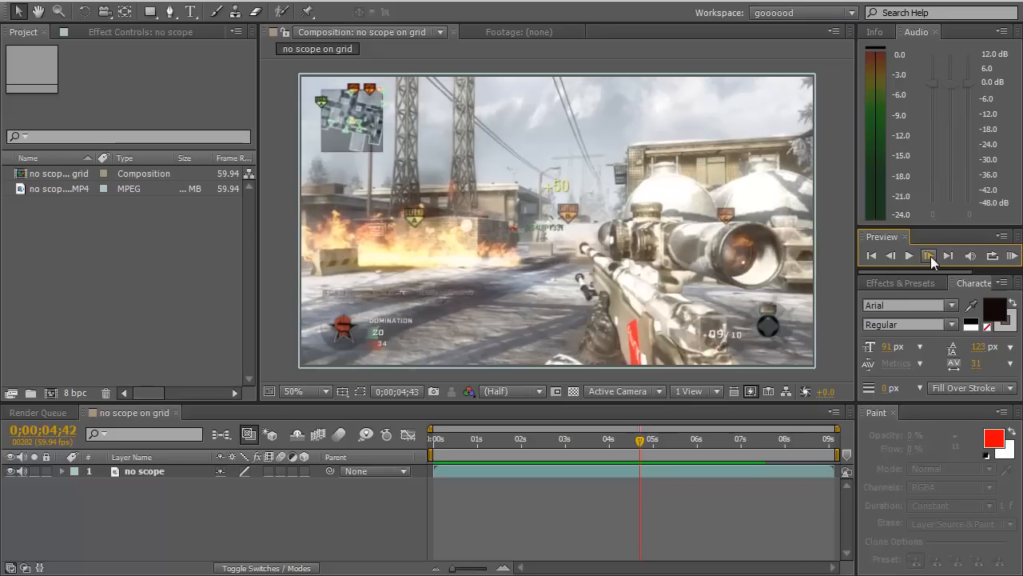
pyautogui.click(931, 256)
pyautogui.click(888, 260)
pyautogui.click(888, 260)
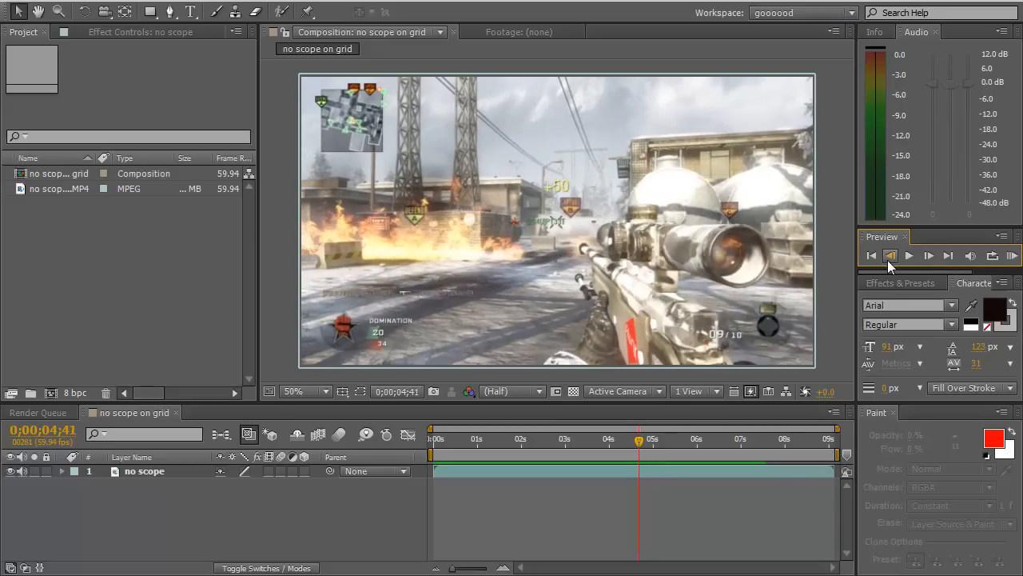
pyautogui.click(888, 257)
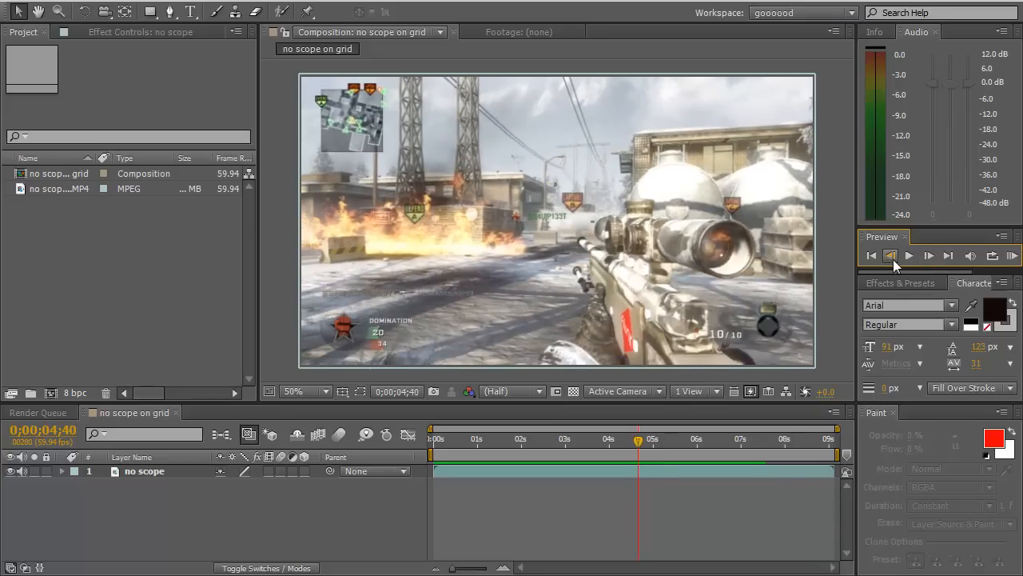
pyautogui.click(930, 254)
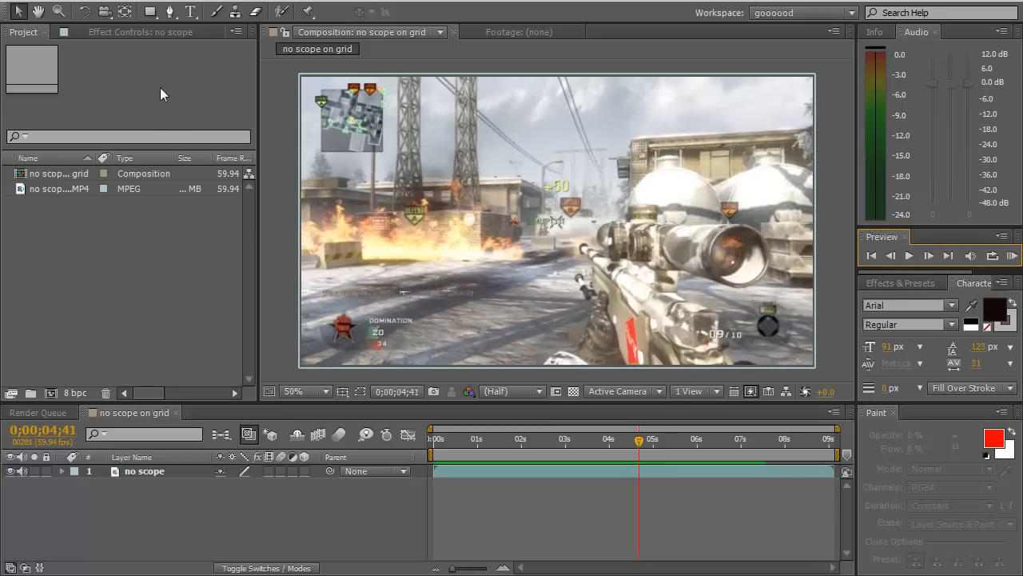
# Step: Add a horizontal text layer reading "Bam!" above the +50 score in the composition
pyautogui.click(193, 15)
pyautogui.click(193, 15)
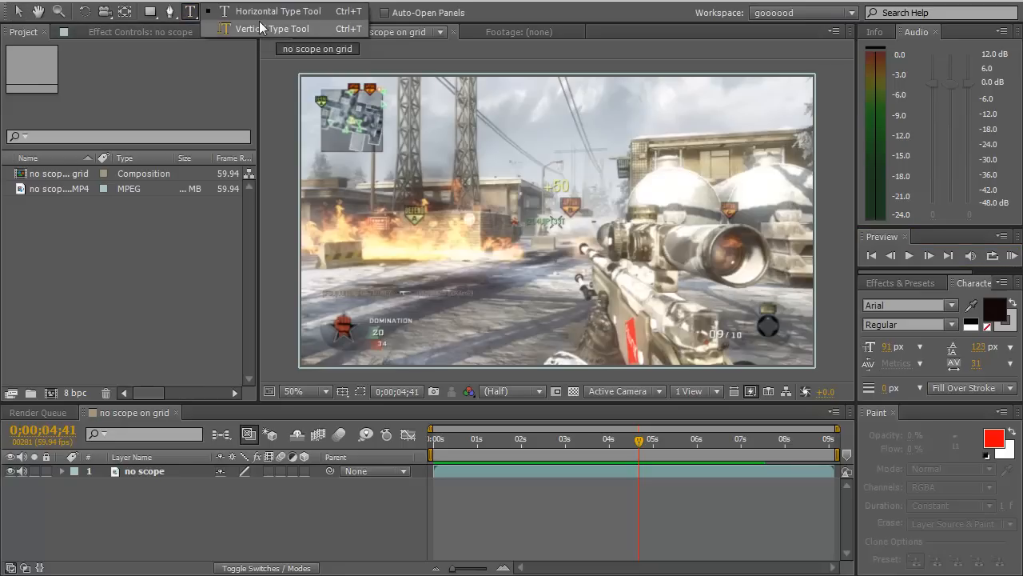
pyautogui.click(199, 67)
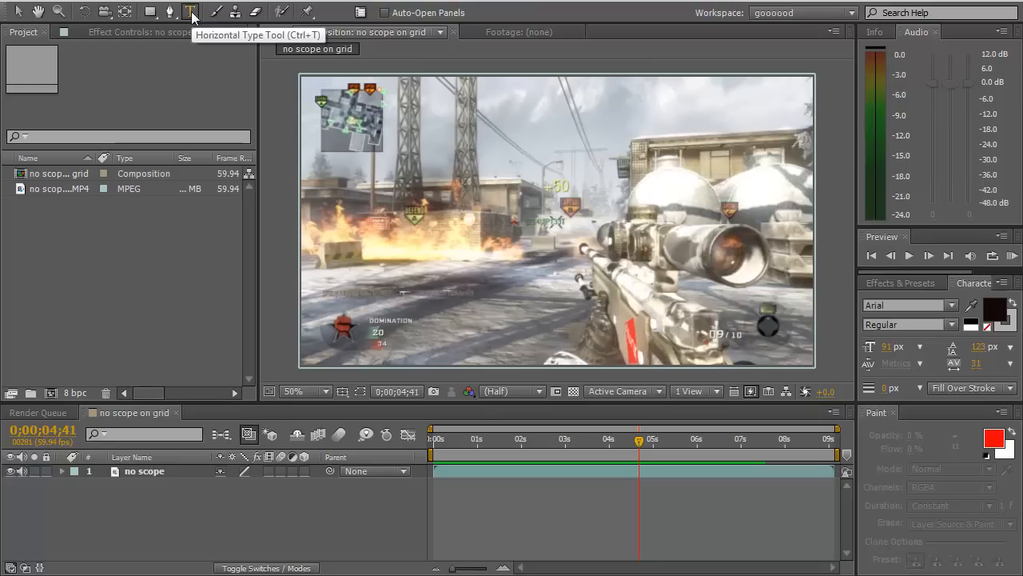
pyautogui.moveTo(193, 14); pyautogui.dragTo(257, 18)
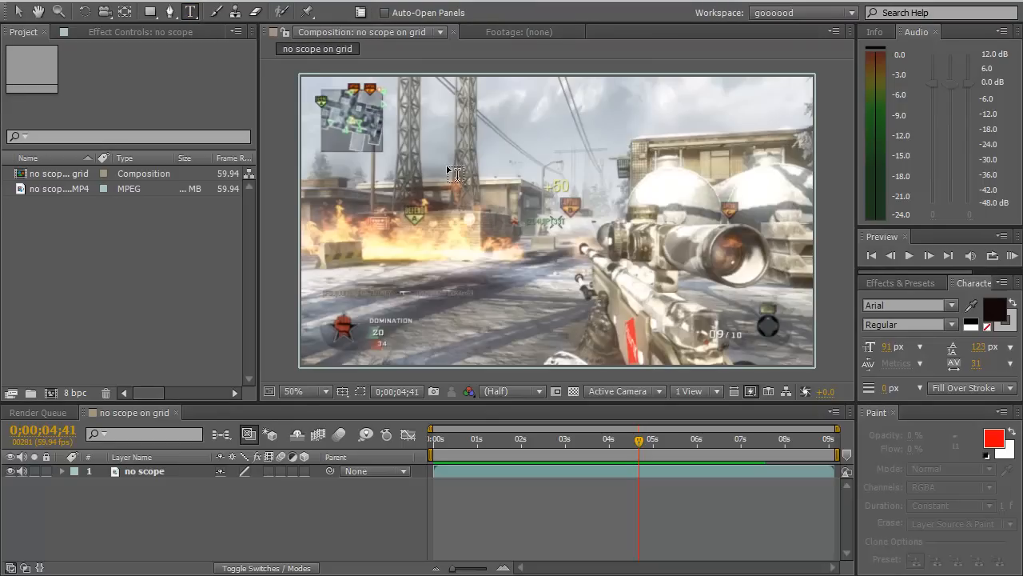
pyautogui.click(484, 183)
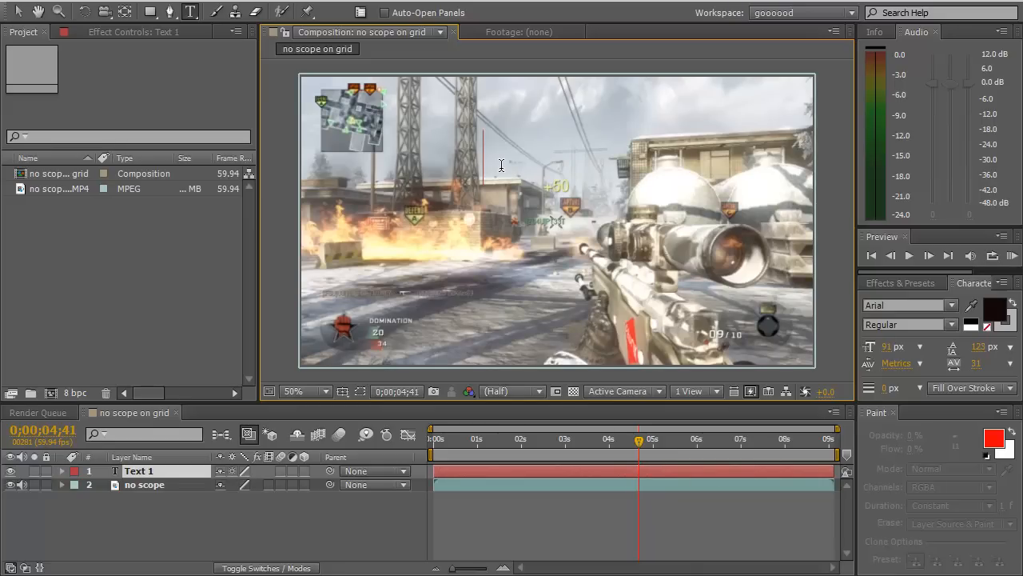
pyautogui.write('Bam!')
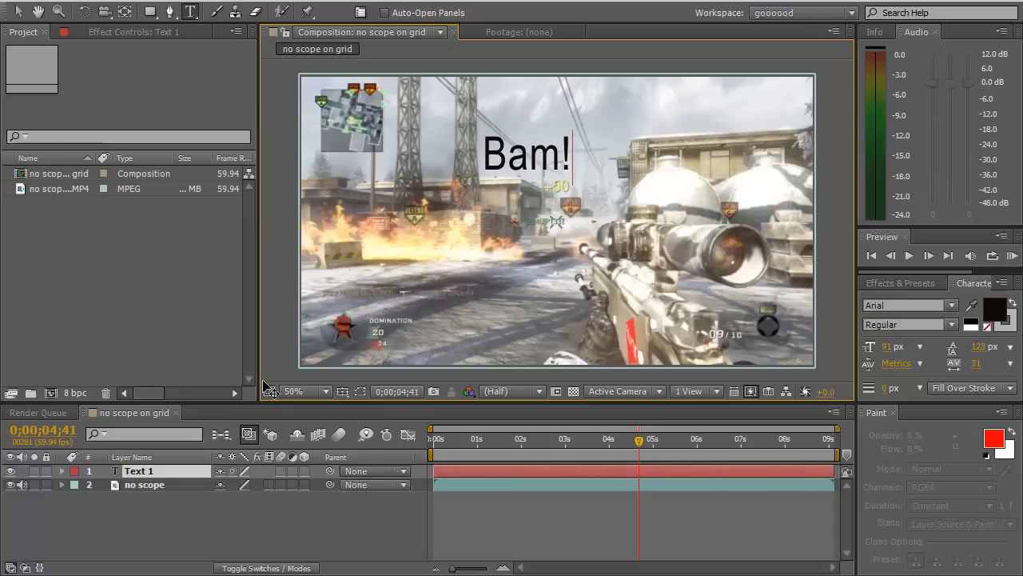
# Step: Move the playhead back to 0;00;04;21 and RAM preview the composition with the text
pyautogui.moveTo(639, 438); pyautogui.dragTo(556, 453)
pyautogui.moveTo(635, 440); pyautogui.dragTo(630, 439)
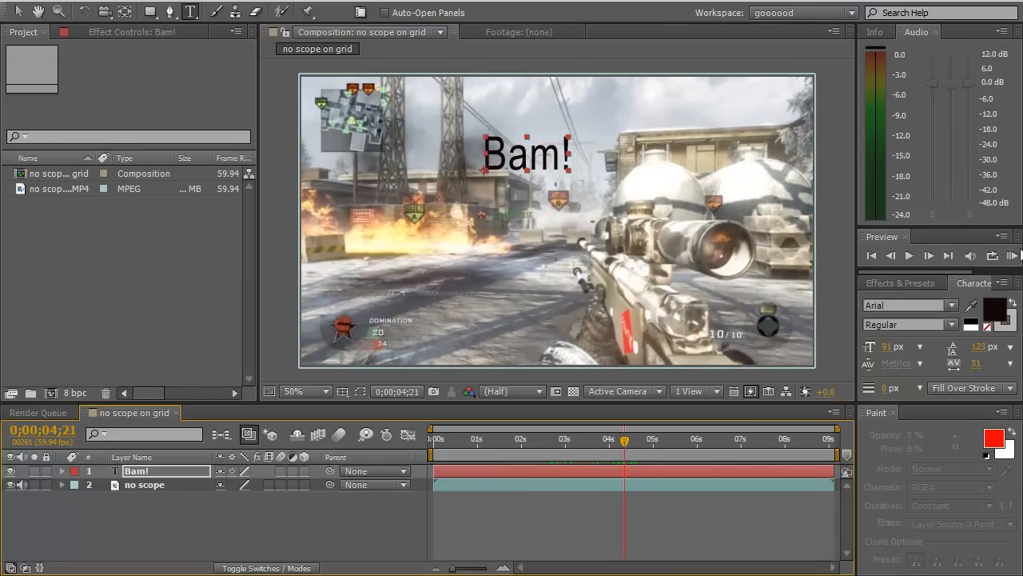
pyautogui.click(1012, 255)
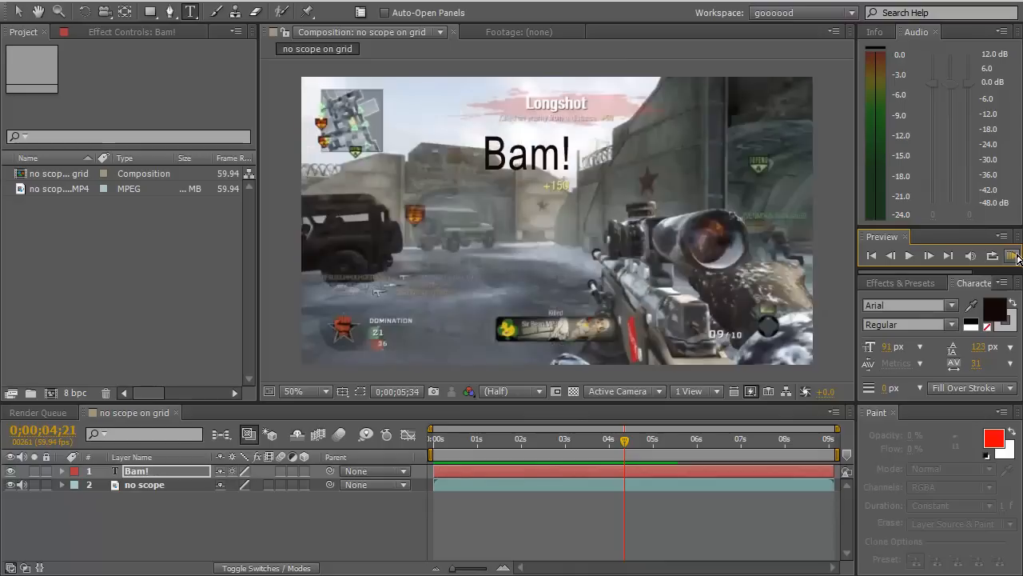
pyautogui.click(1016, 256)
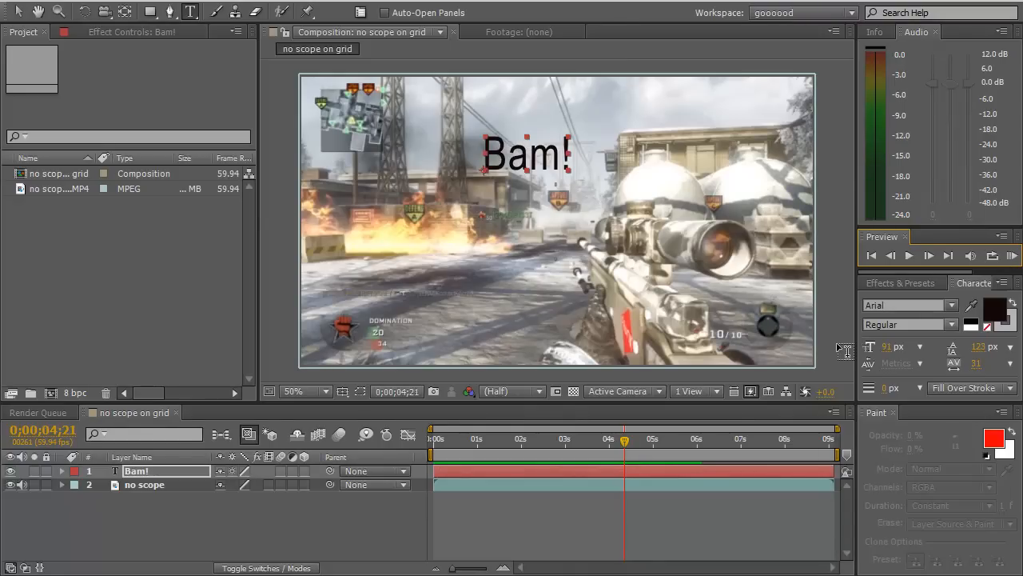
# Step: Narrow the work area to about 4.0 to 4.7 seconds and shift the "Bam!" text slightly to the right
pyautogui.moveTo(473, 445); pyautogui.dragTo(605, 452)
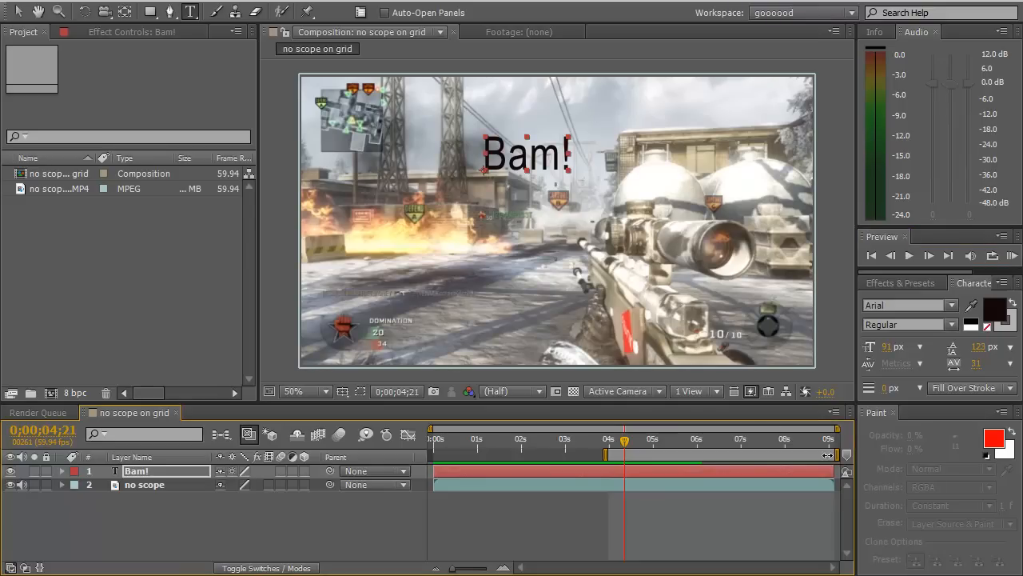
pyautogui.moveTo(837, 455); pyautogui.dragTo(642, 477)
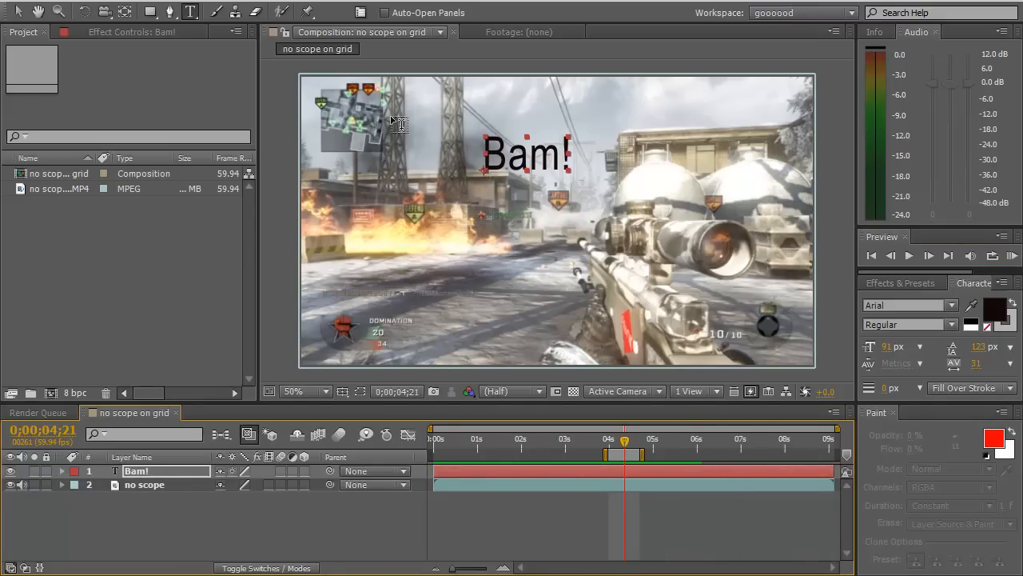
pyautogui.click(18, 11)
pyautogui.moveTo(550, 160); pyautogui.dragTo(578, 164)
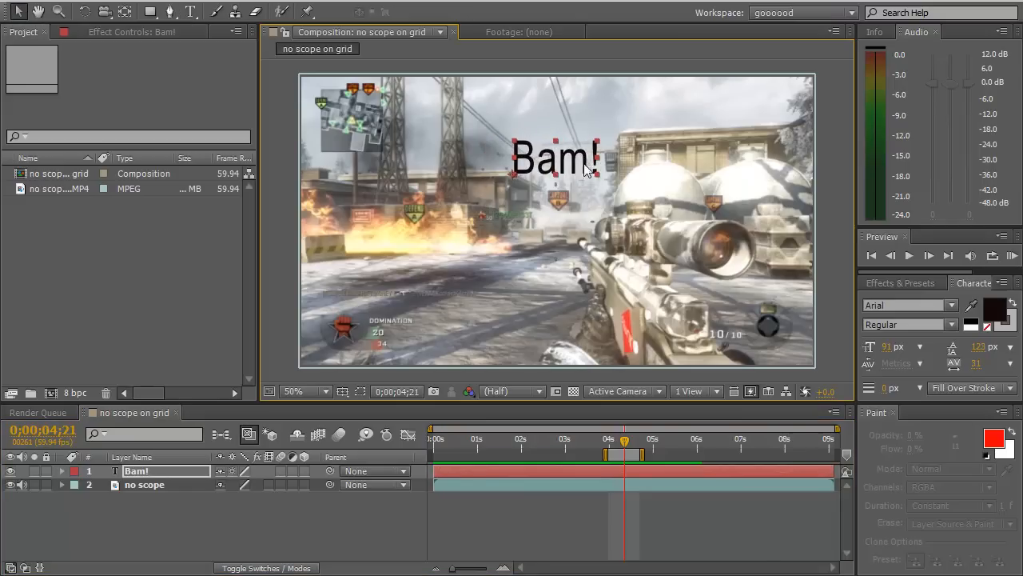
# Step: Step the playhead frame by frame to 0;00;04;41 and extend the work area's end to about 5.2 seconds
pyautogui.click(891, 256)
pyautogui.click(892, 256)
pyautogui.click(892, 256)
pyautogui.click(891, 256)
pyautogui.click(891, 256)
pyautogui.click(927, 256)
pyautogui.click(926, 256)
pyautogui.click(926, 256)
pyautogui.click(926, 256)
pyautogui.click(926, 256)
pyautogui.click(926, 256)
pyautogui.click(926, 256)
pyautogui.click(926, 256)
pyautogui.click(926, 256)
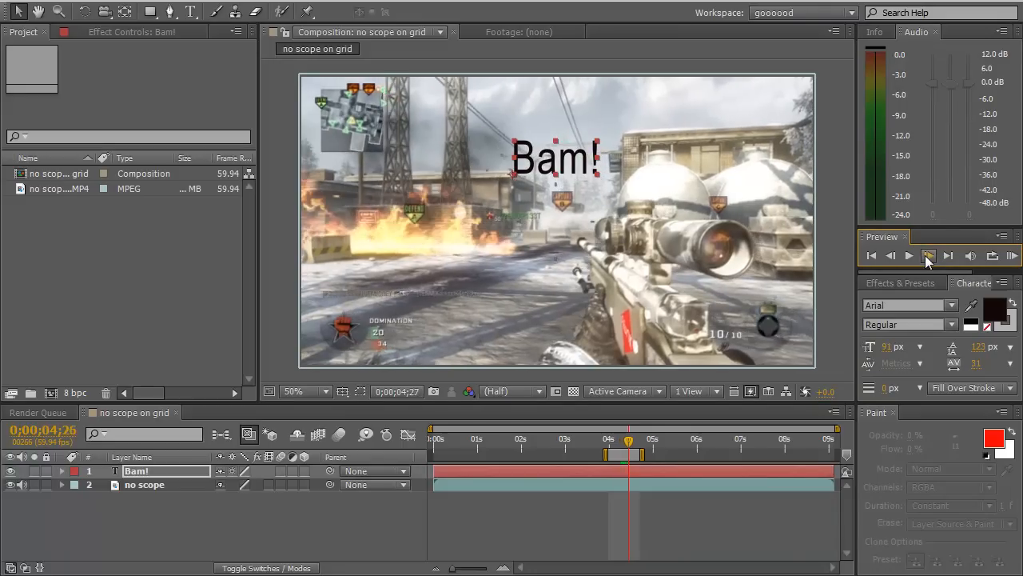
pyautogui.click(926, 256)
pyautogui.click(926, 256)
pyautogui.click(926, 256)
pyautogui.click(925, 256)
pyautogui.click(926, 256)
pyautogui.click(925, 255)
pyautogui.click(925, 255)
pyautogui.click(925, 255)
pyautogui.click(925, 255)
pyautogui.click(925, 255)
pyautogui.click(925, 255)
pyautogui.moveTo(642, 447); pyautogui.dragTo(663, 452)
pyautogui.click(925, 255)
pyautogui.click(925, 255)
pyautogui.click(925, 255)
pyautogui.click(925, 255)
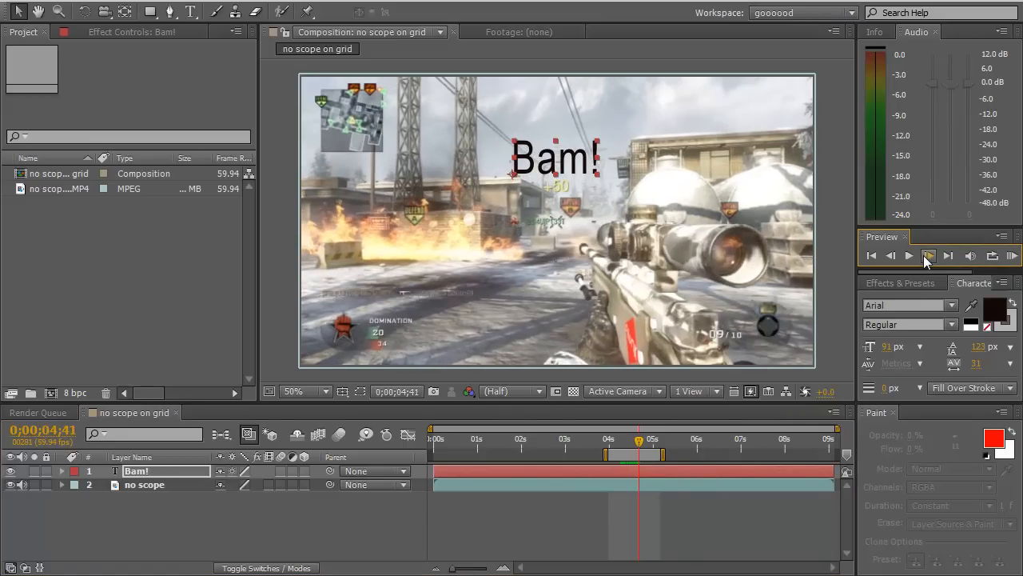
# Step: Trim the "Bam!" layer to start at 0;00;04;41 and end at 0;00;05;05
pyautogui.click(617, 471)
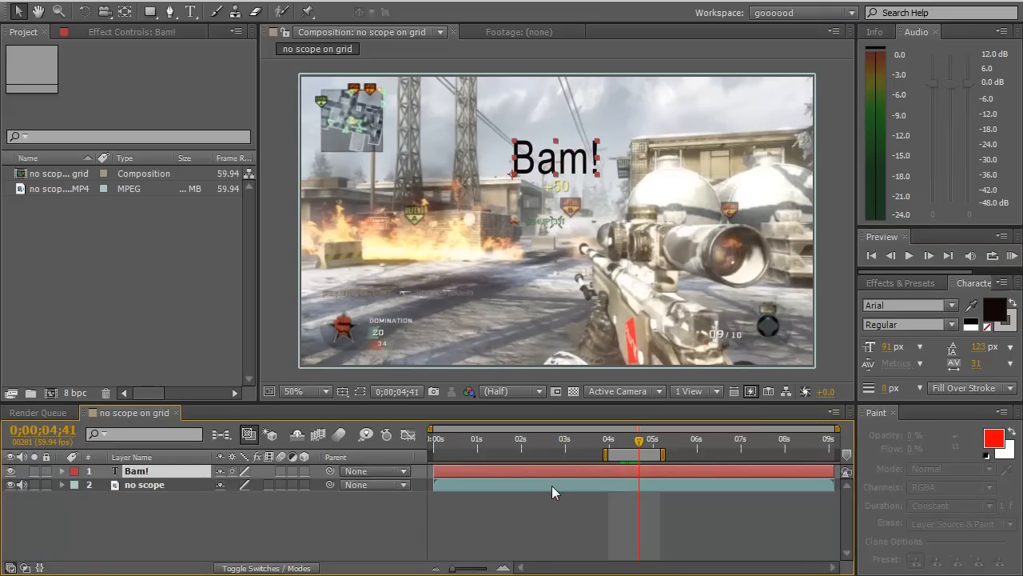
pyautogui.hotkey('alt', '[')
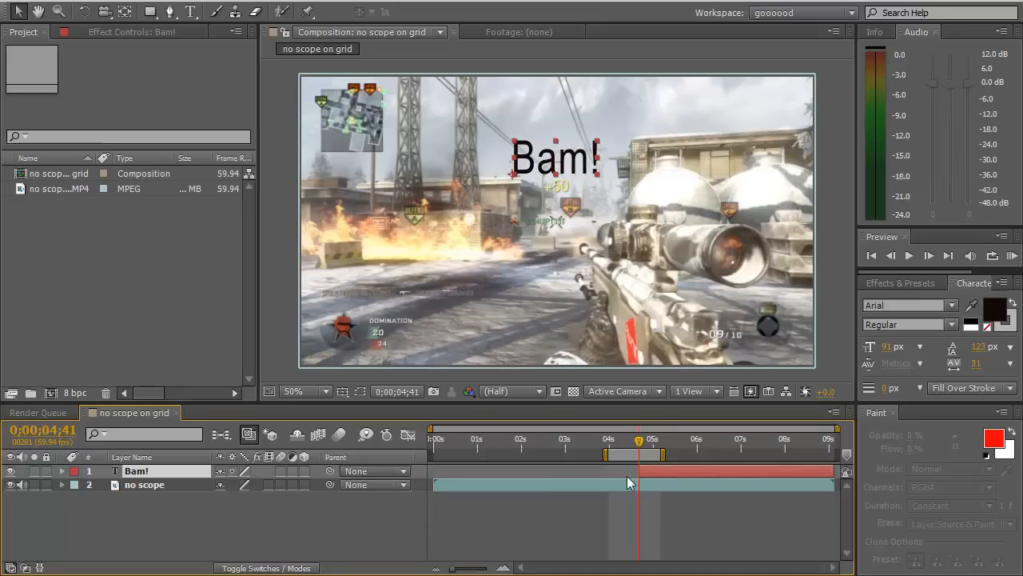
pyautogui.click(656, 441)
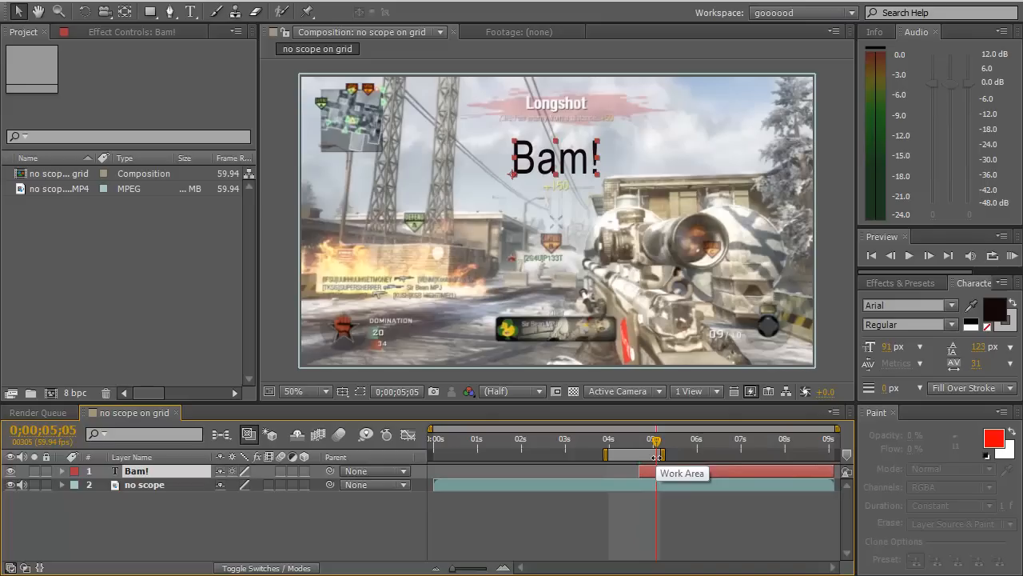
pyautogui.hotkey('alt', ']')
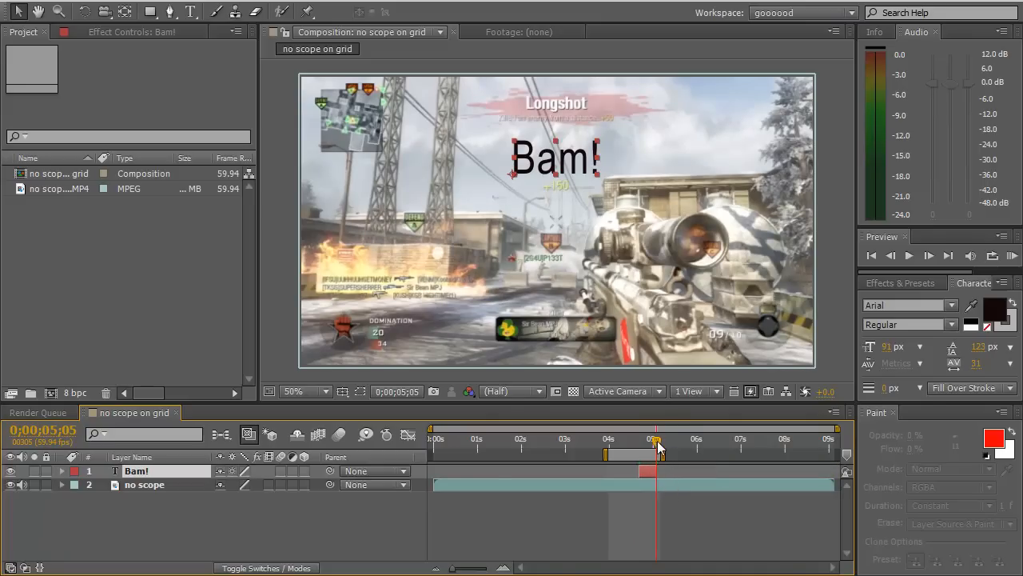
# Step: Move the playhead to 0;00;04;44, set the work area's start to about 4.3 seconds and RAM preview the section
pyautogui.moveTo(657, 446); pyautogui.dragTo(644, 445)
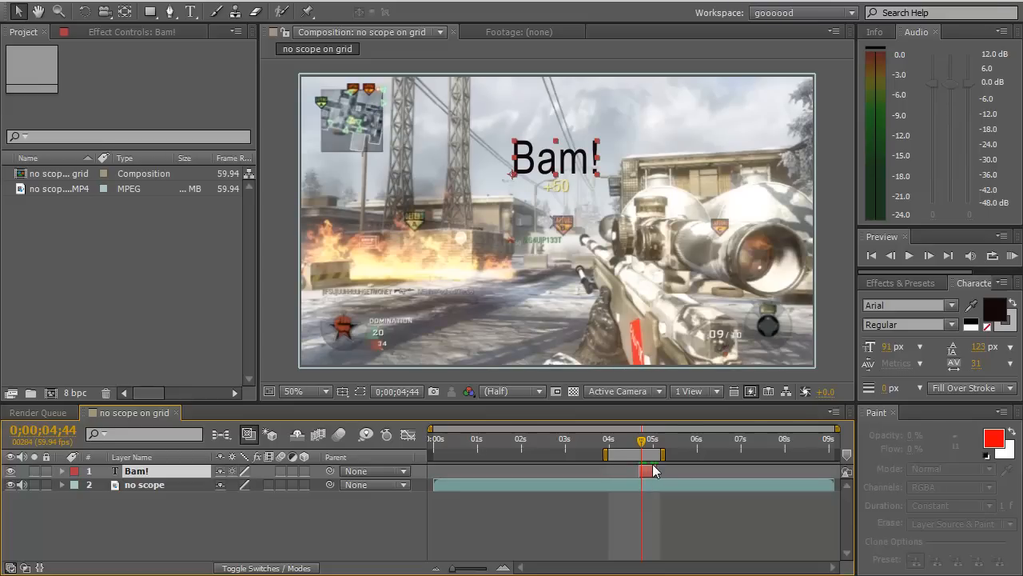
pyautogui.moveTo(605, 454); pyautogui.dragTo(615, 453)
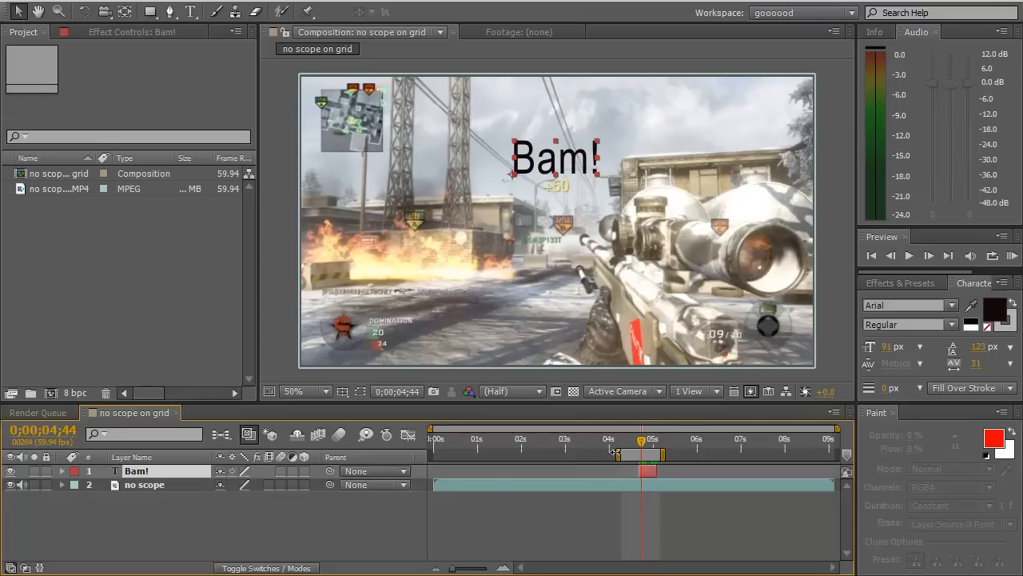
pyautogui.click(1012, 255)
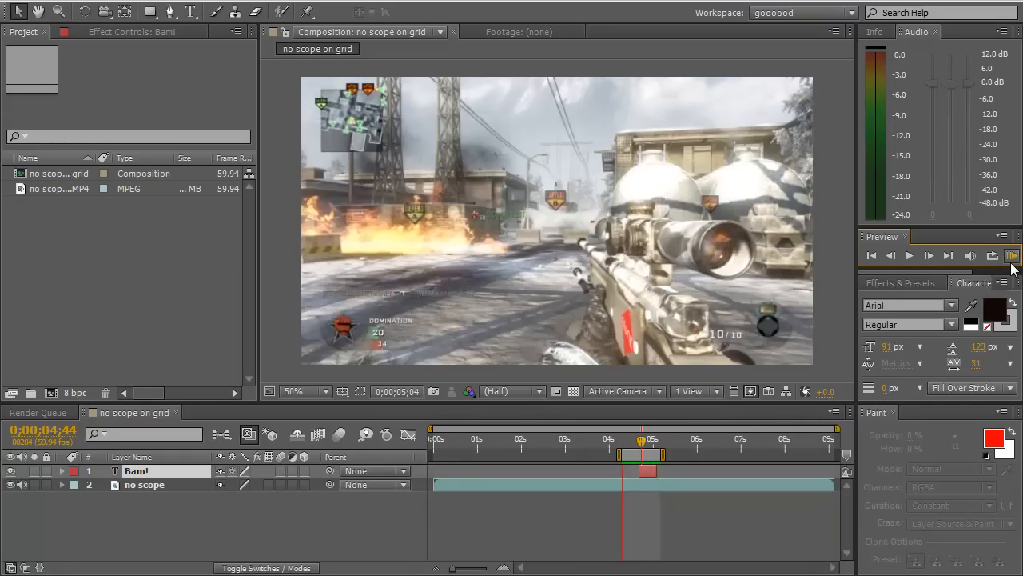
pyautogui.click(1012, 255)
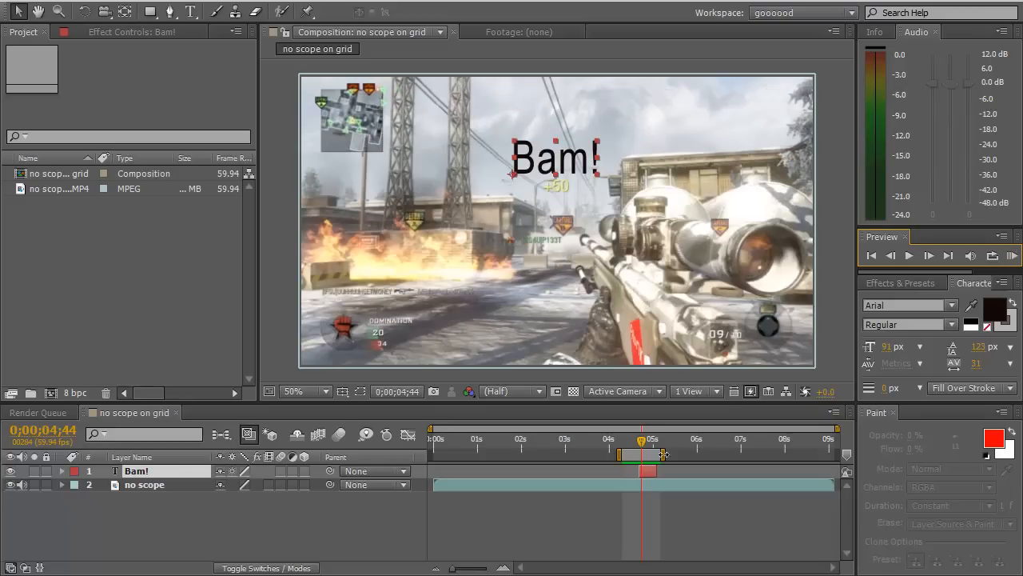
# Step: Extend the work area's end to about 6.1 seconds and RAM preview the longer section
pyautogui.moveTo(664, 454); pyautogui.dragTo(702, 454)
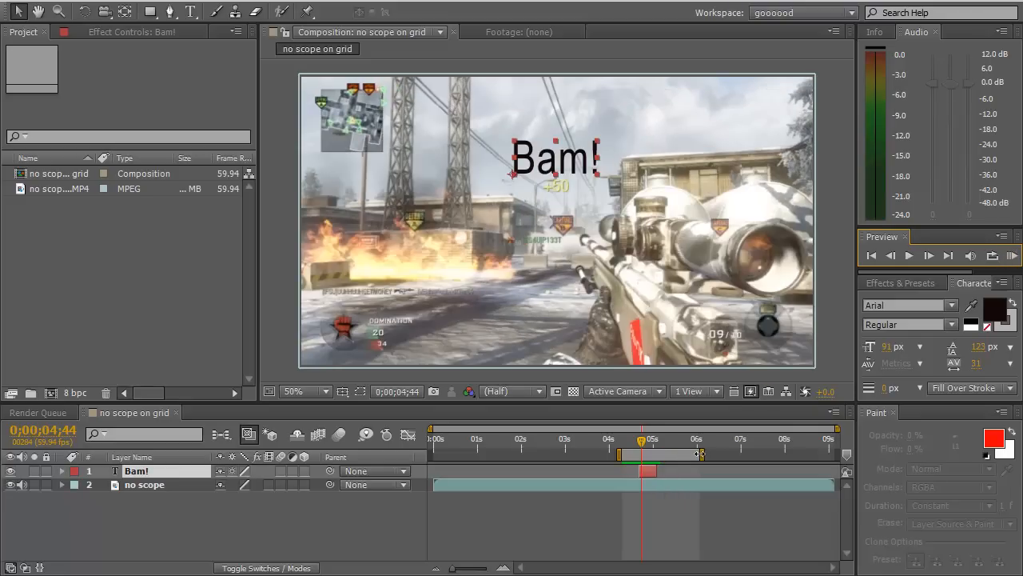
pyautogui.click(1012, 256)
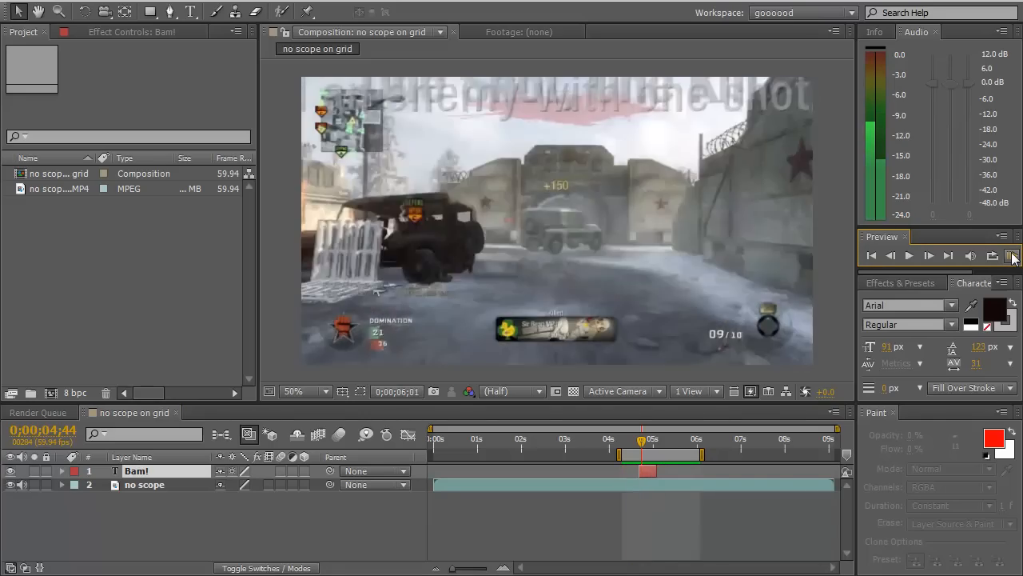
pyautogui.click(1012, 256)
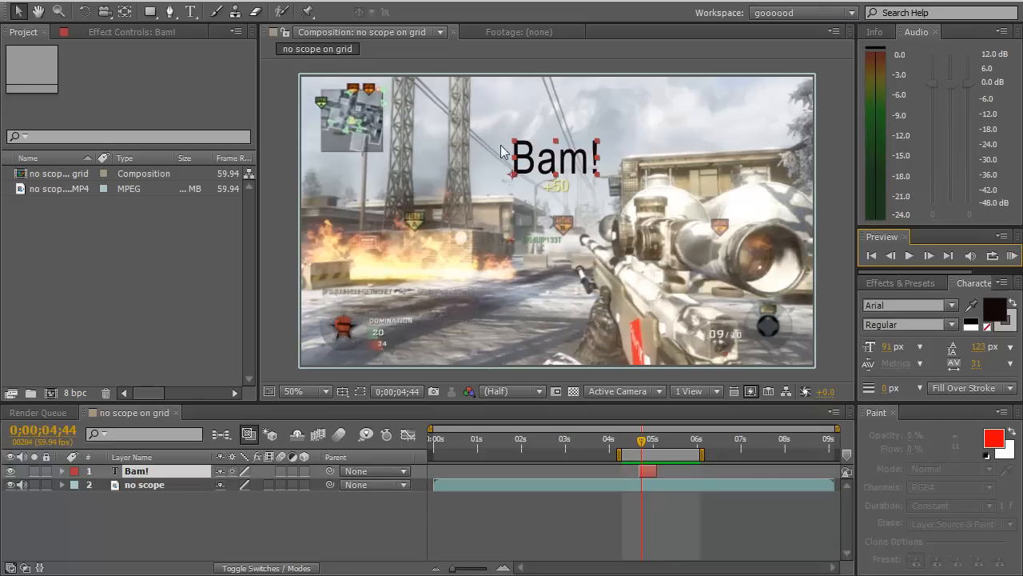
# Step: Nudge the "Bam!" text slightly right and down, and start a second horizontal text layer below its right end
pyautogui.moveTo(564, 175)
pyautogui.mouseDown()
pyautogui.moveTo(478, 150)
pyautogui.moveTo(505, 146)
pyautogui.moveTo(572, 169)
pyautogui.mouseUp()
pyautogui.click(191, 11)
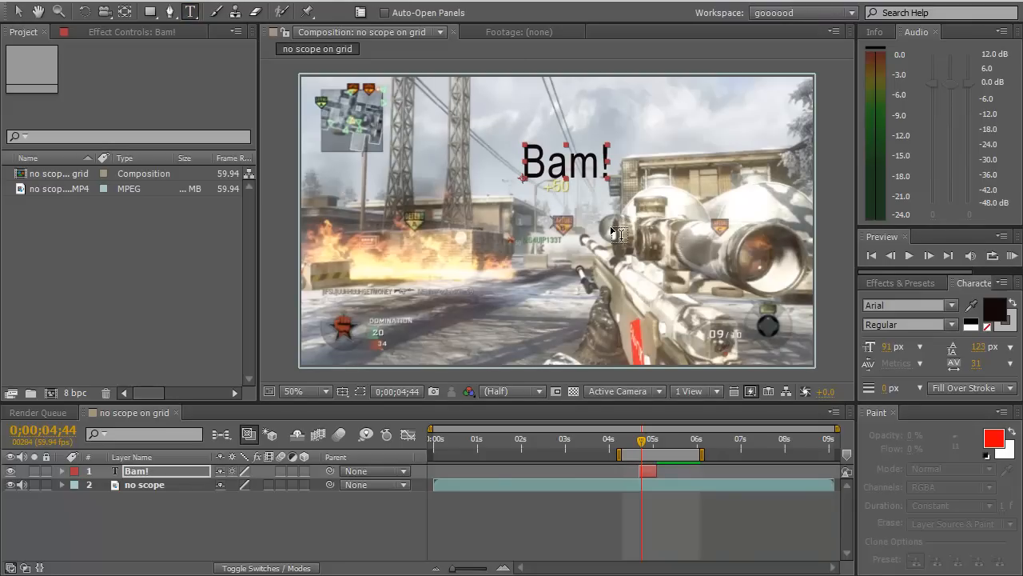
pyautogui.click(617, 232)
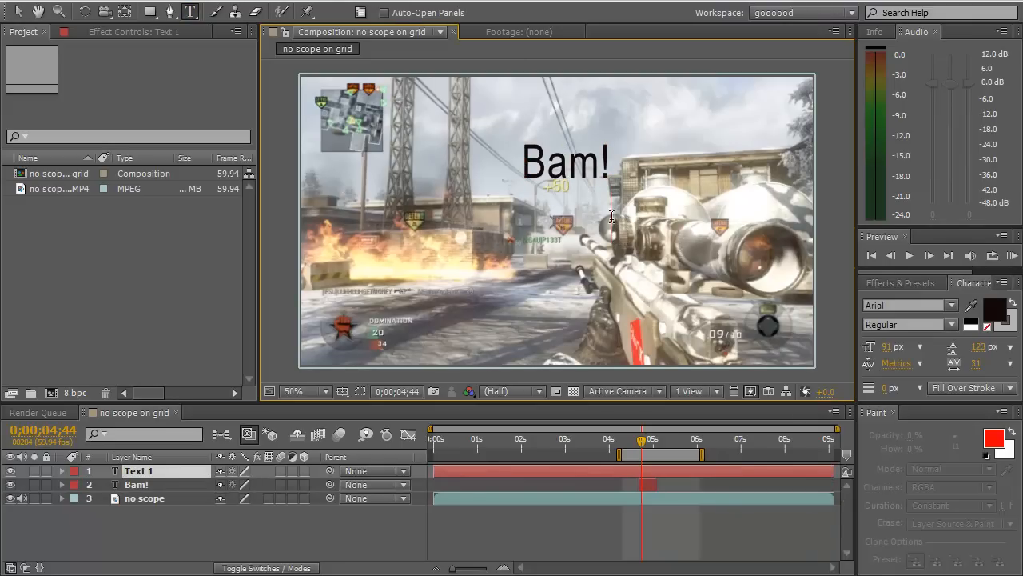
# Step: Trim the empty text layer to start at 0;00;05;06 and end at 0;00;05;27, and switch to the Selection tool
pyautogui.moveTo(666, 435); pyautogui.dragTo(657, 442)
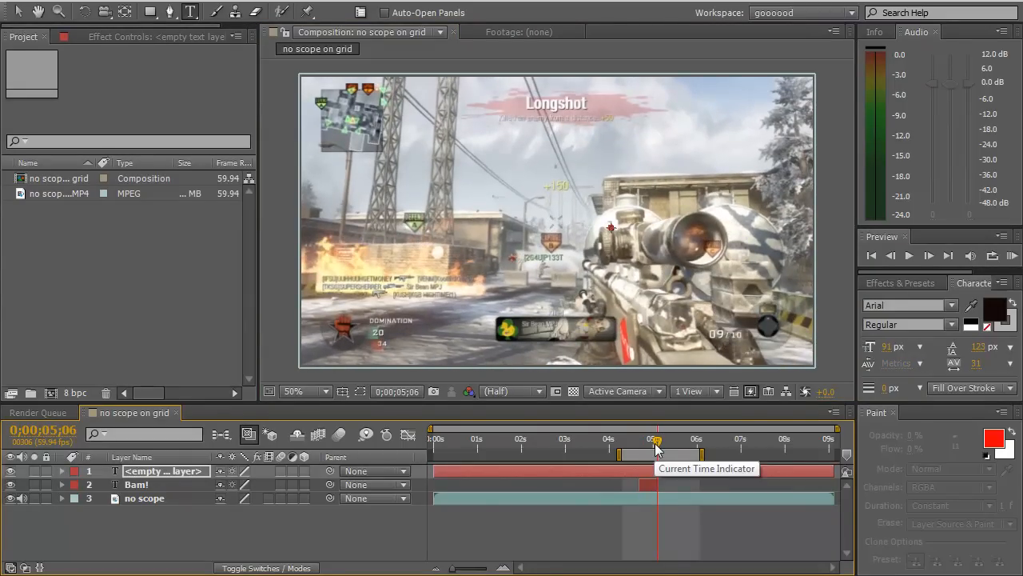
pyautogui.hotkey('alt', '[')
pyautogui.click(674, 442)
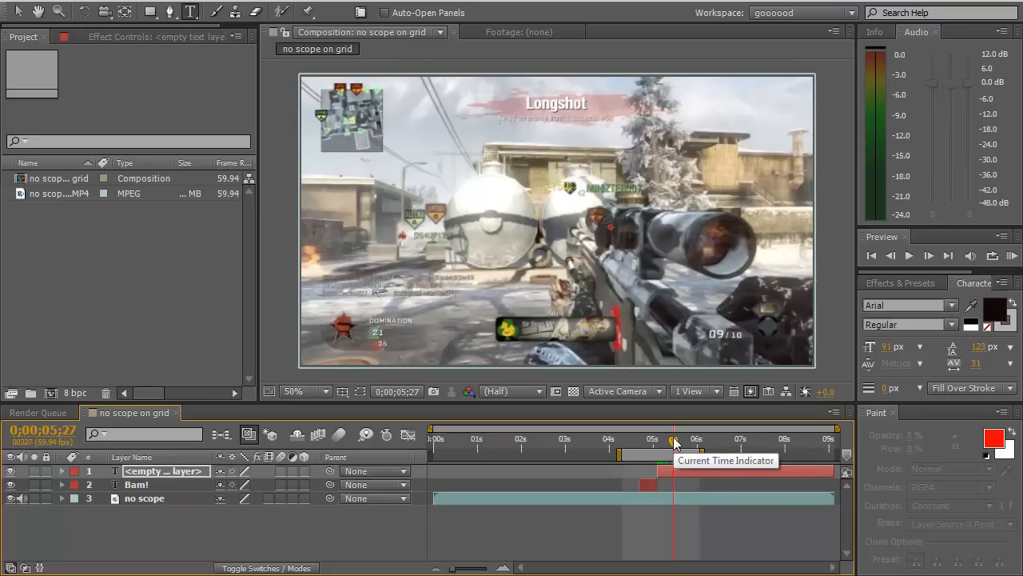
pyautogui.hotkey('alt', ']')
pyautogui.click(667, 469)
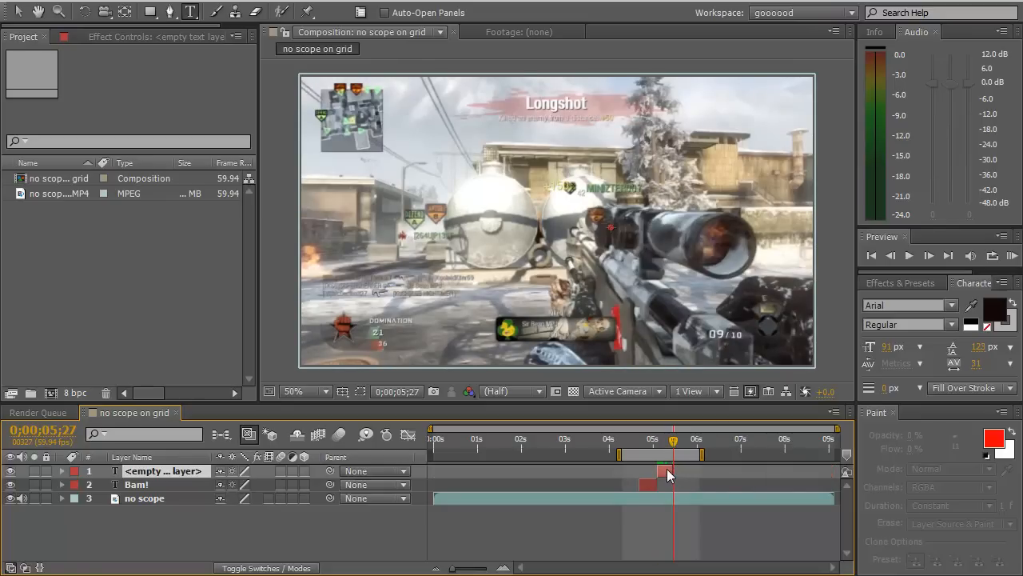
pyautogui.click(18, 11)
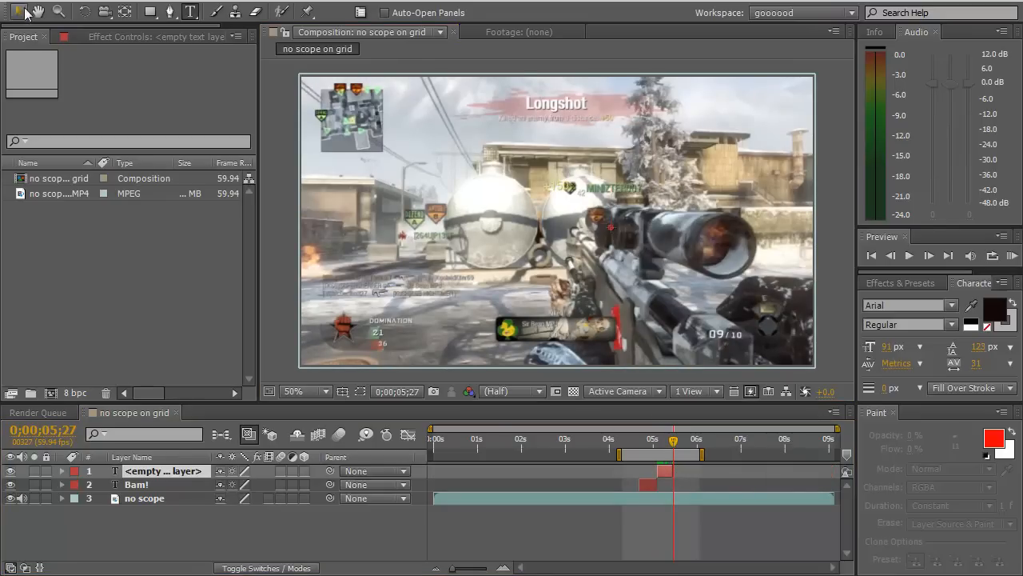
# Step: Close the accidentally opened clip layer view, delete the empty text layer and switch to the Horizontal Type tool
pyautogui.doubleClick(525, 175)
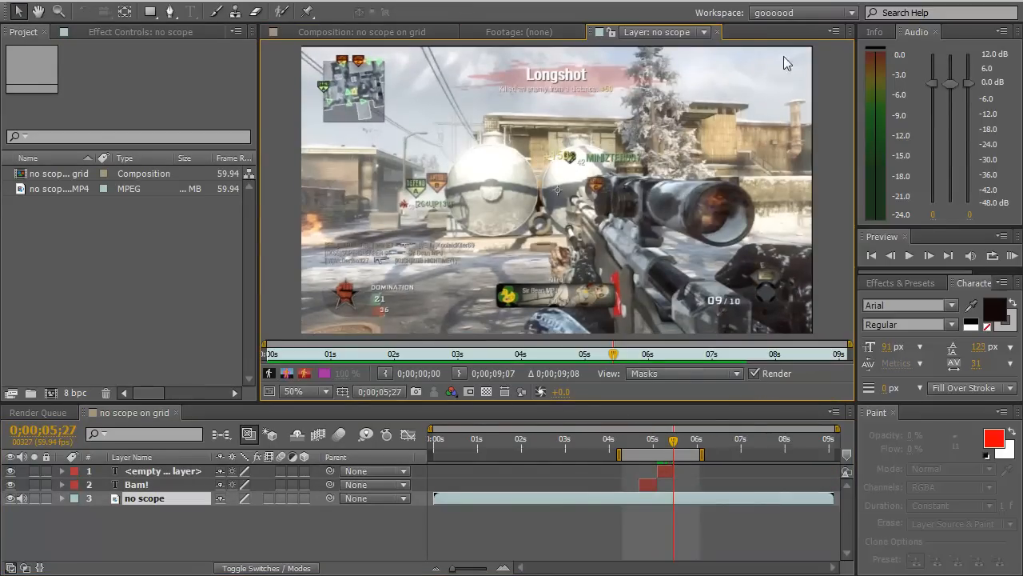
pyautogui.click(716, 32)
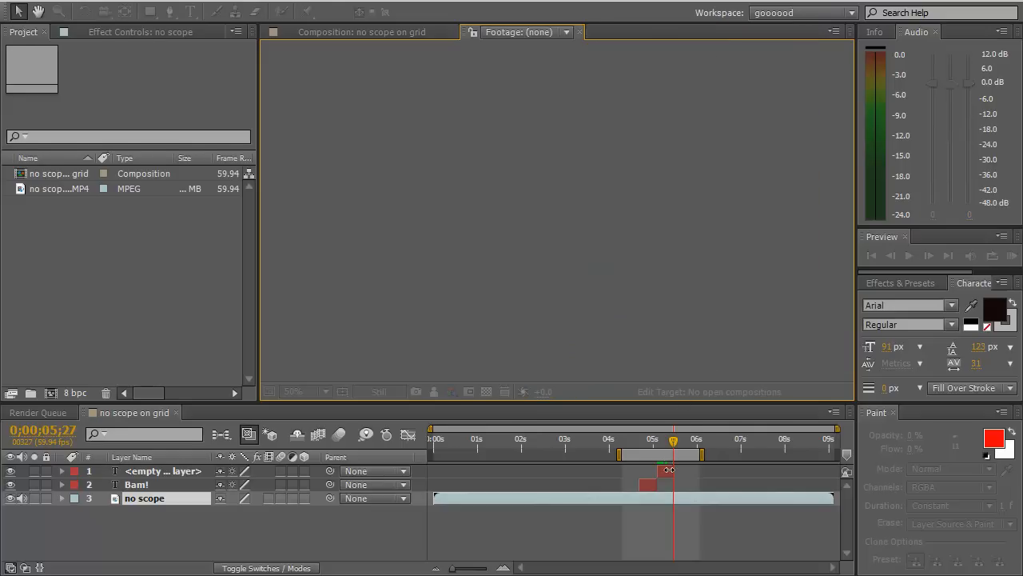
pyautogui.click(670, 471)
pyautogui.click(191, 11)
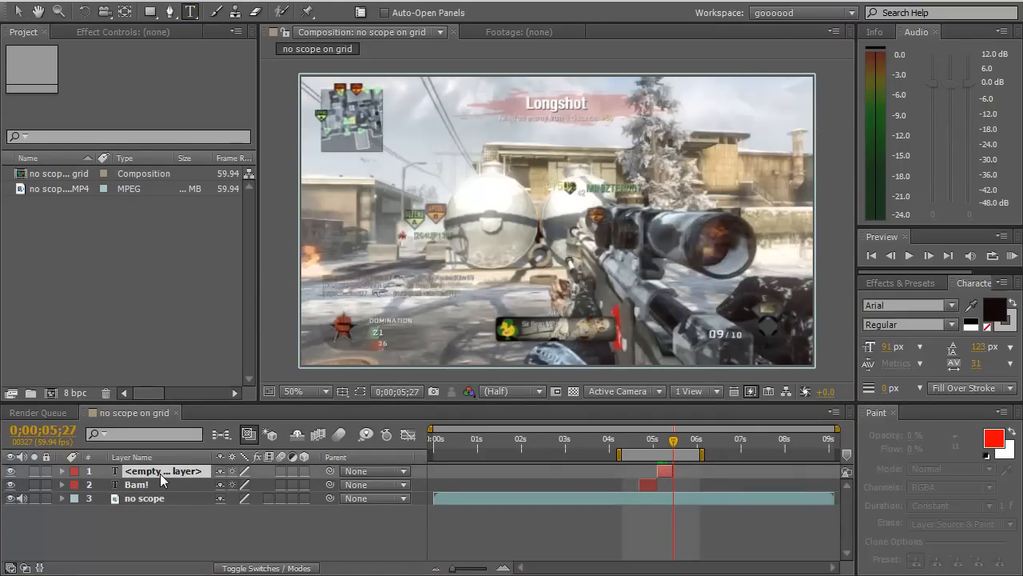
pyautogui.press('Delete')
# Step: Add a new text layer reading "no scope" just above the centre of the frame
pyautogui.click(534, 204)
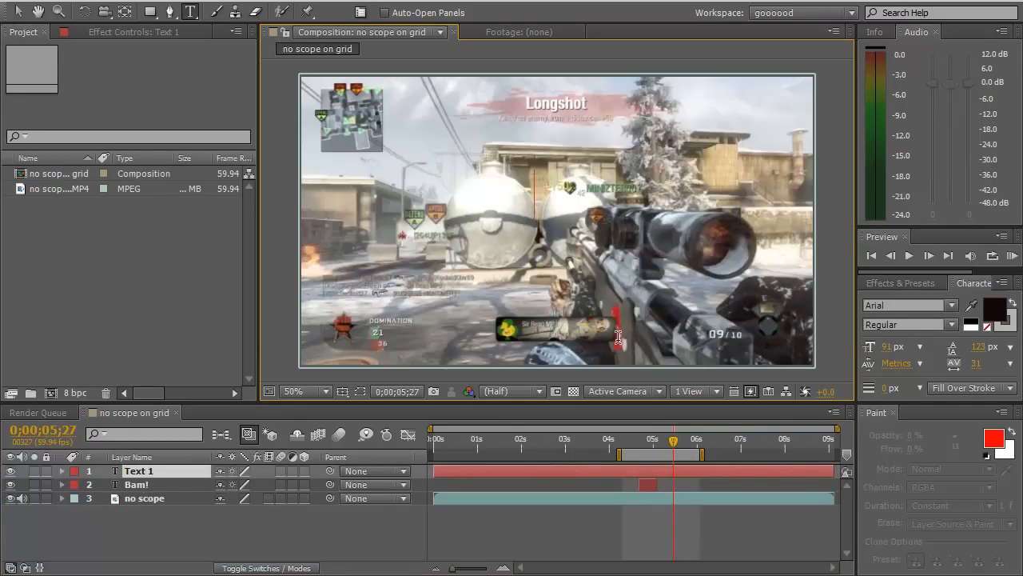
pyautogui.write('no')
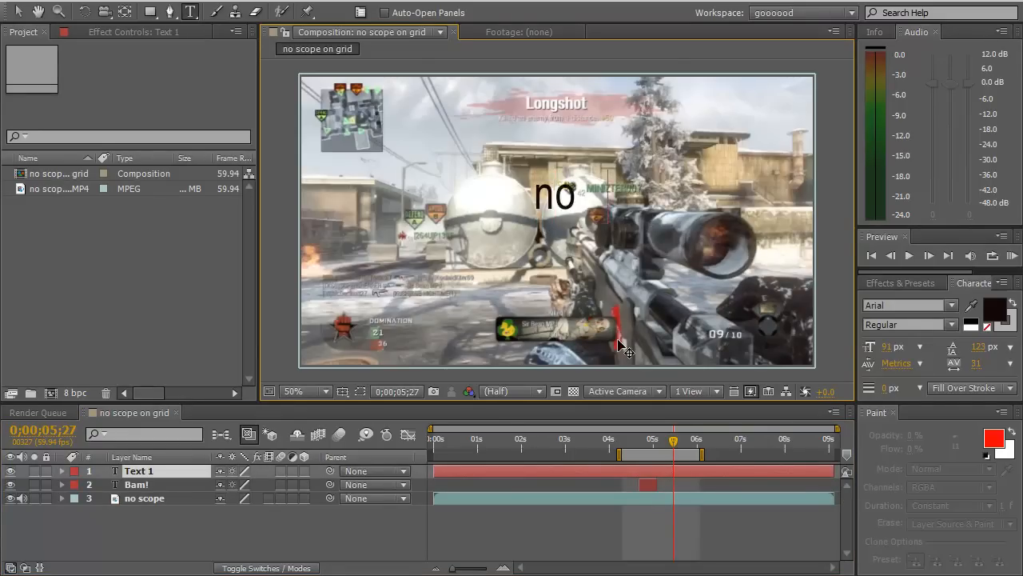
pyautogui.write(' scope')
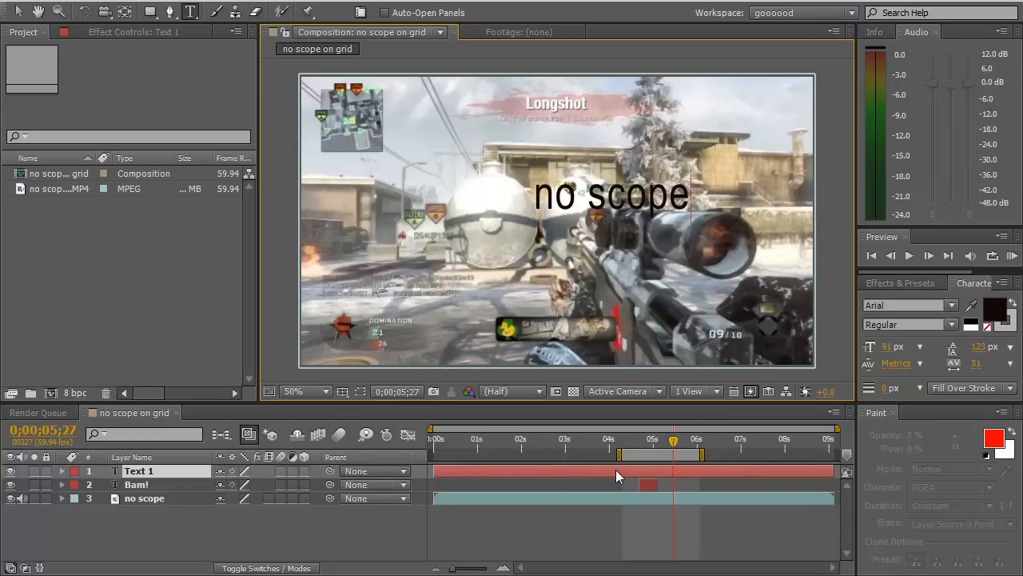
pyautogui.click(653, 470)
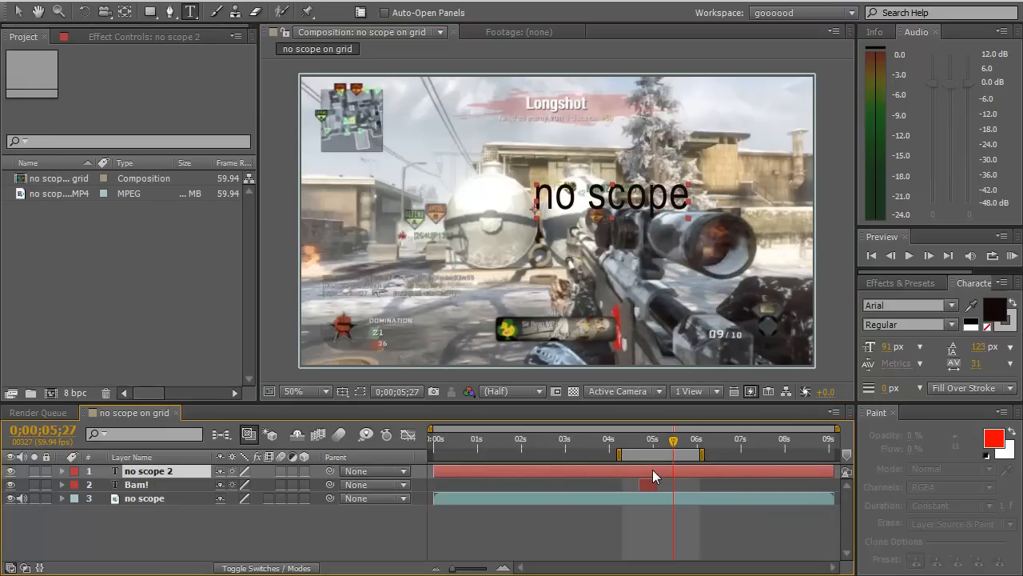
# Step: Trim the "no scope" text layer to run from 0;00;05;27 to 0;00;05;57, and slide it earlier to the end of "Bam!"
pyautogui.hotkey('alt', '[')
pyautogui.click(697, 444)
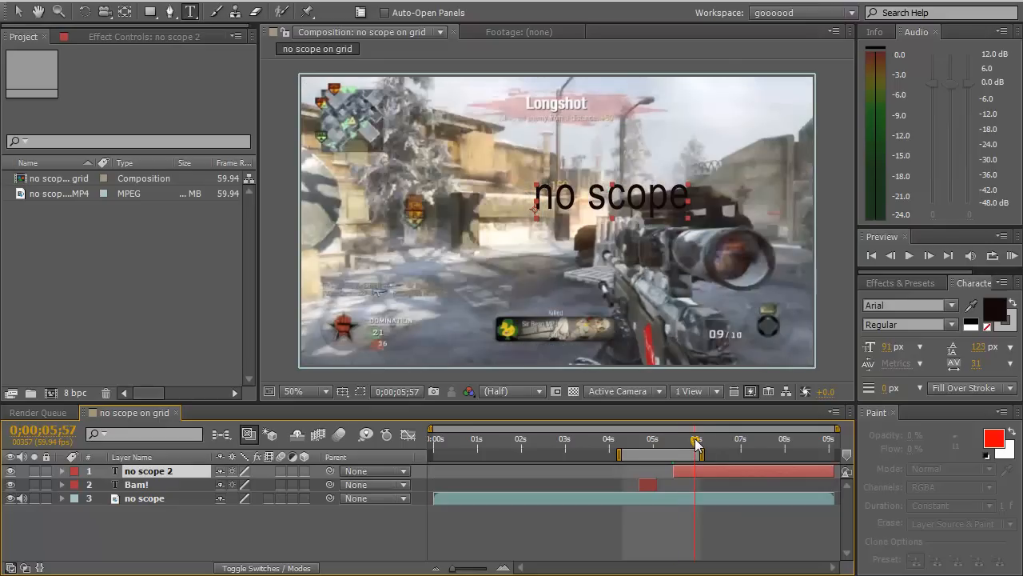
pyautogui.hotkey('alt', ']')
pyautogui.moveTo(683, 470); pyautogui.dragTo(664, 472)
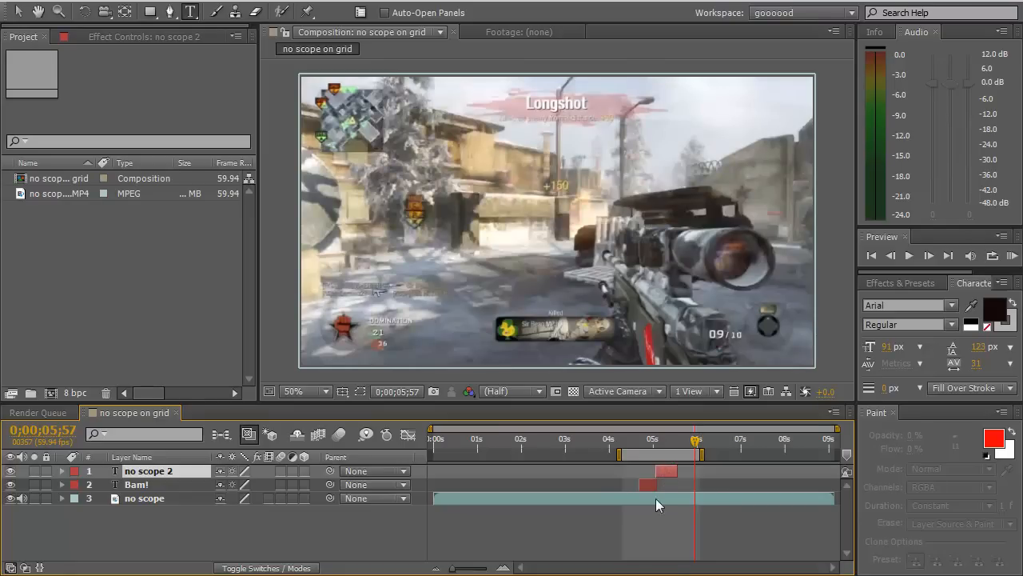
# Step: Align the "no scope" text layer's start with the end of "Bam!" near 0;00;05;08 and RAM preview the work area
pyautogui.moveTo(697, 445); pyautogui.dragTo(654, 453)
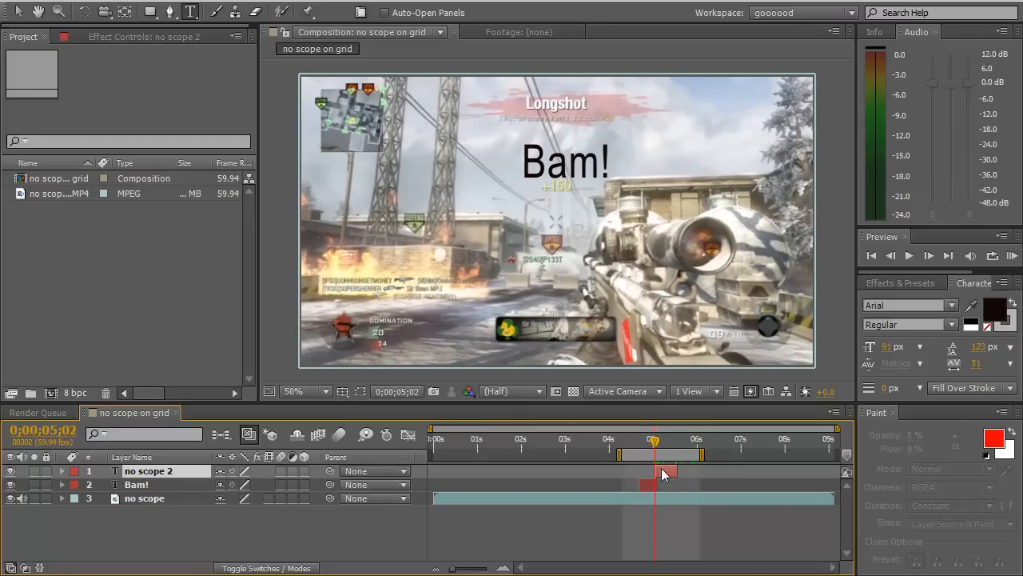
pyautogui.moveTo(655, 441); pyautogui.dragTo(660, 442)
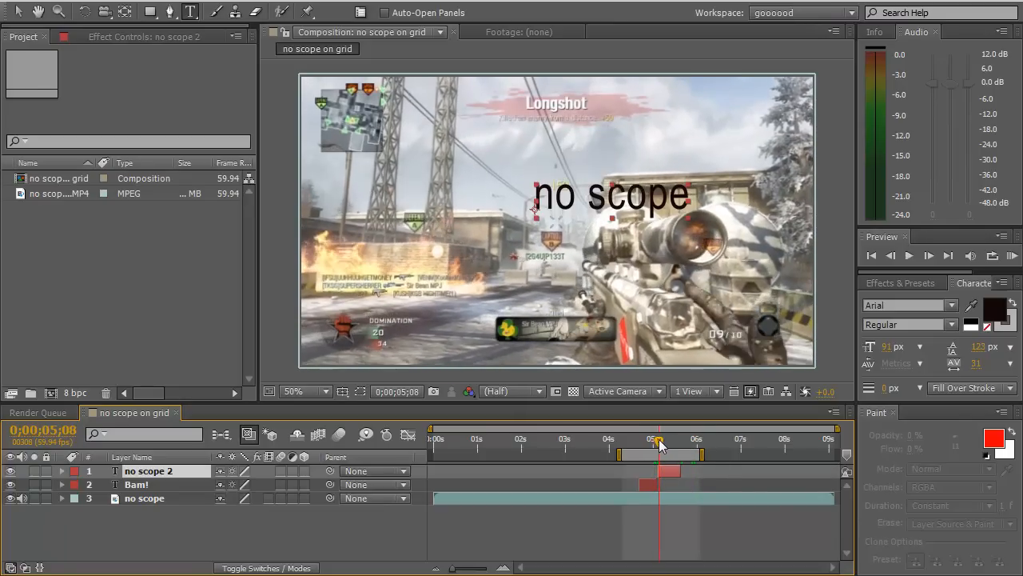
pyautogui.click(1011, 256)
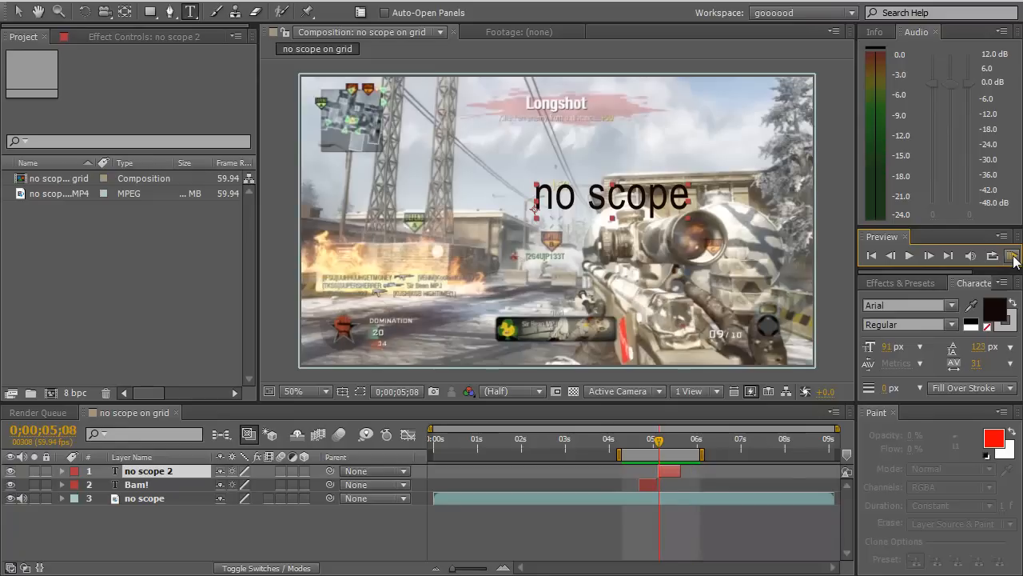
pyautogui.click(1013, 260)
# Step: Add the composition to the render queue and open its output module settings
pyautogui.click(90, 4)
pyautogui.click(92, 3)
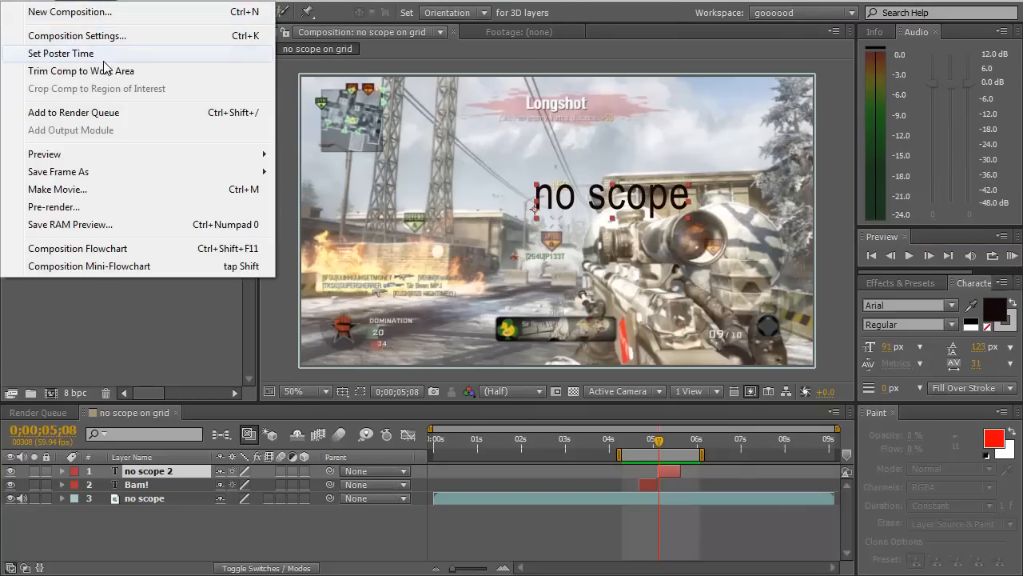
pyautogui.click(91, 113)
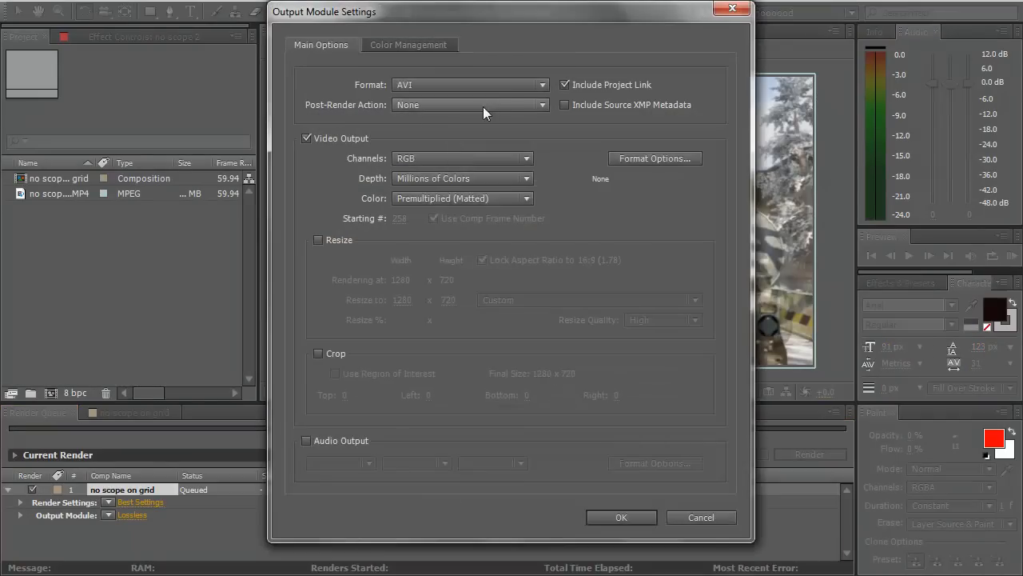
# Step: Set the output module's format to H.264 and enable audio output
pyautogui.click(543, 85)
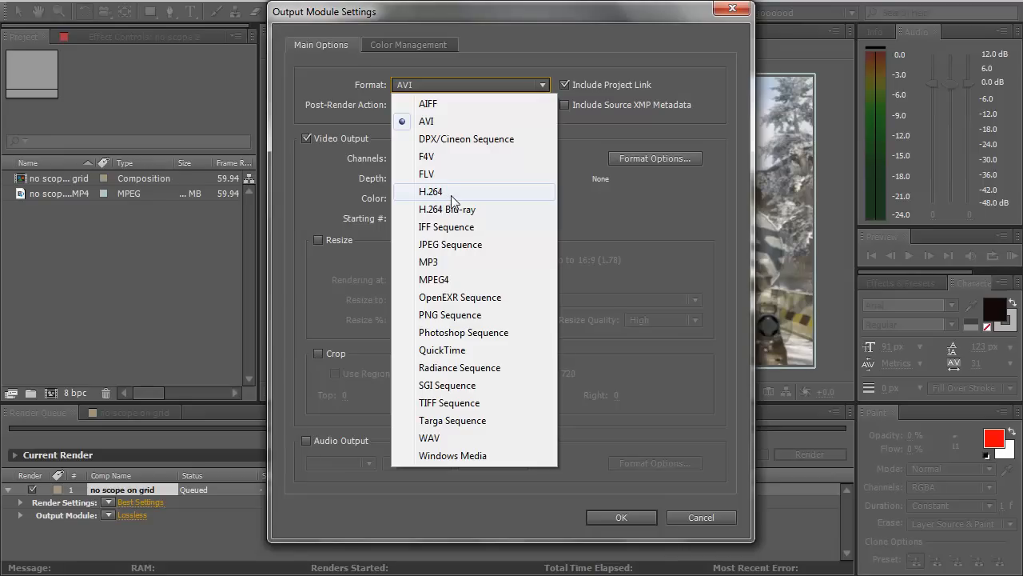
pyautogui.press('Escape')
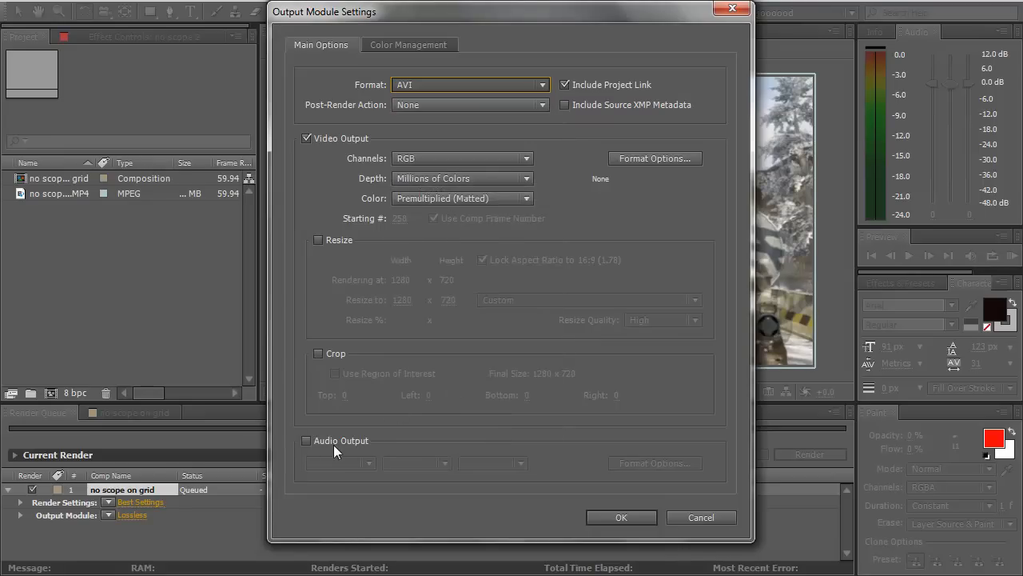
pyautogui.click(307, 441)
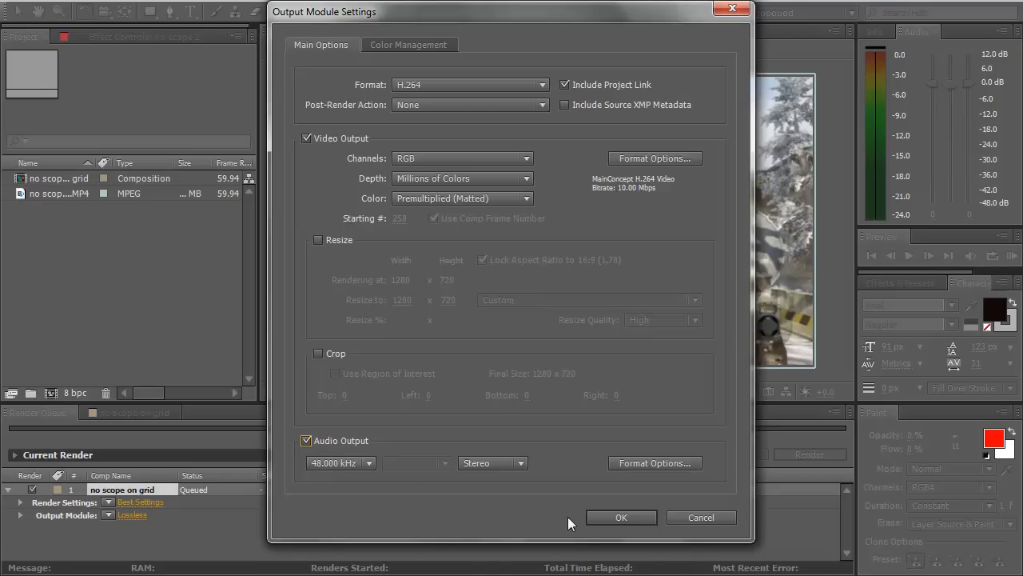
pyautogui.click(621, 517)
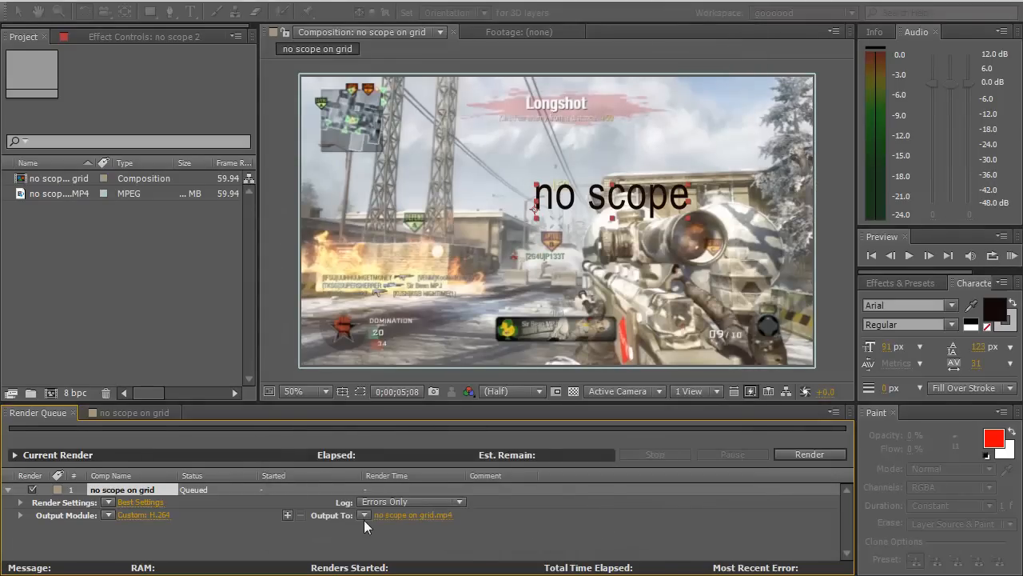
# Step: Set the output movie's file name to "TUT no scope" in the good life montage folder
pyautogui.click(412, 514)
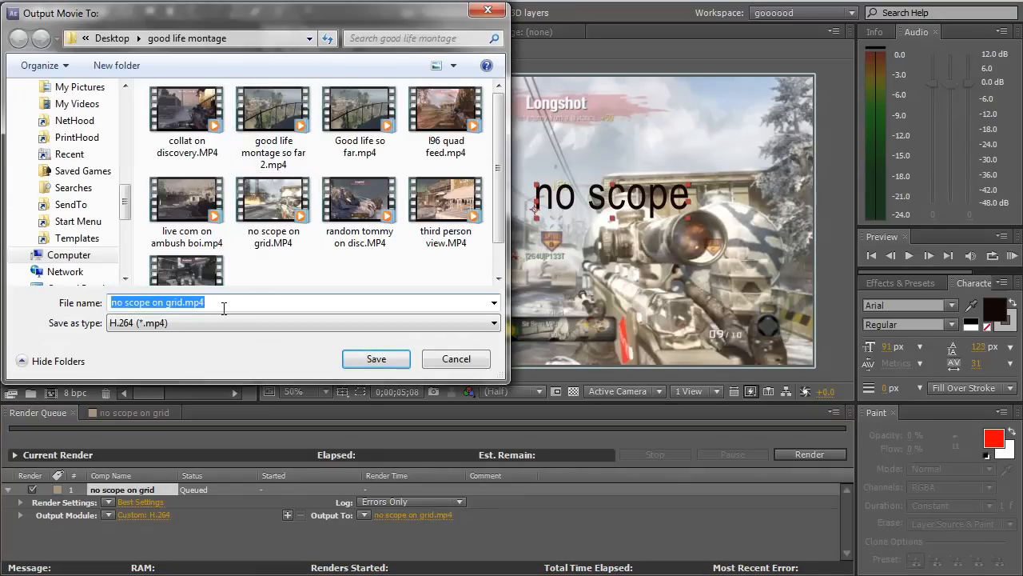
pyautogui.press('BackSpace')
pyautogui.write('TUT')
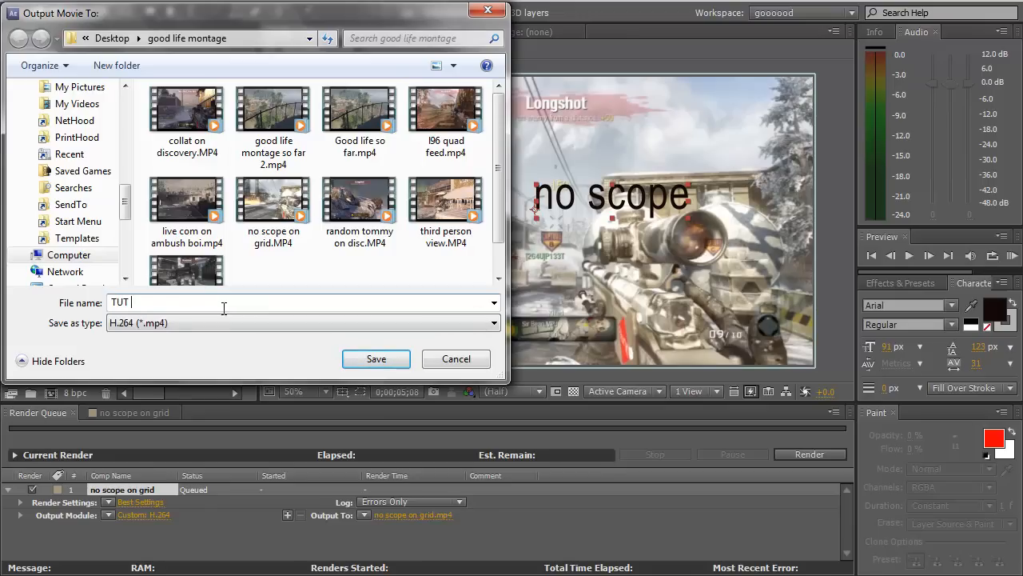
pyautogui.write(' no scope')
pyautogui.click(376, 359)
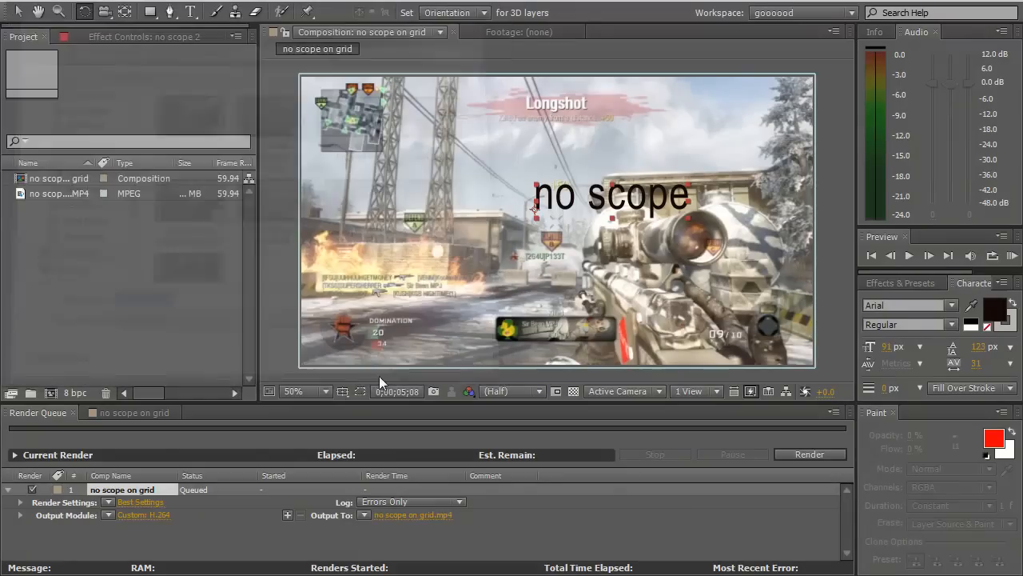
# Step: Render the queued composition, turn view refreshing back on and return to the composition's timeline
pyautogui.click(809, 454)
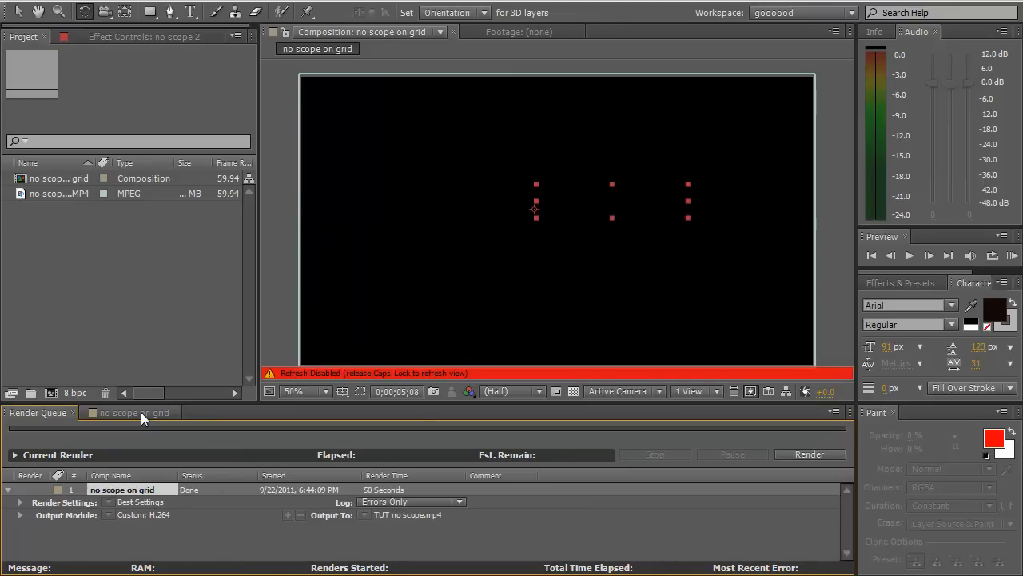
pyautogui.press('capslock')
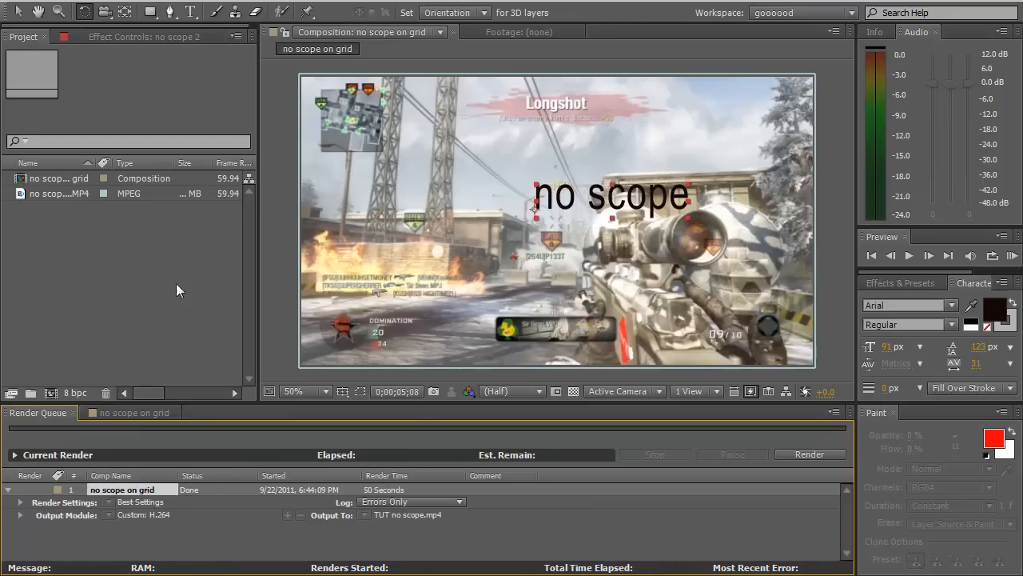
pyautogui.click(110, 414)
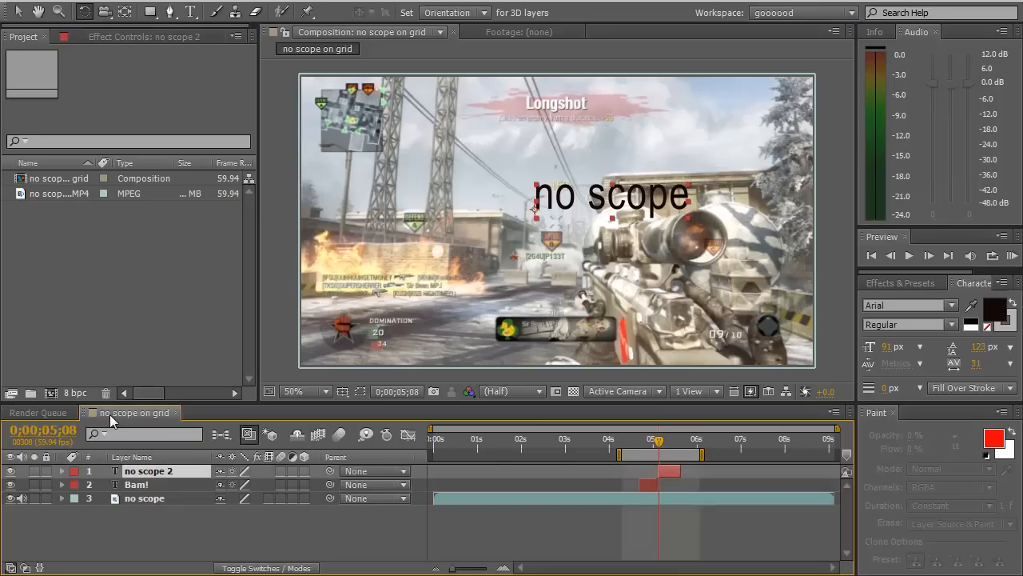
# Step: Extend the work area to cover the whole composition and move the playhead to 0;00;00;00
pyautogui.moveTo(659, 440); pyautogui.dragTo(432, 476)
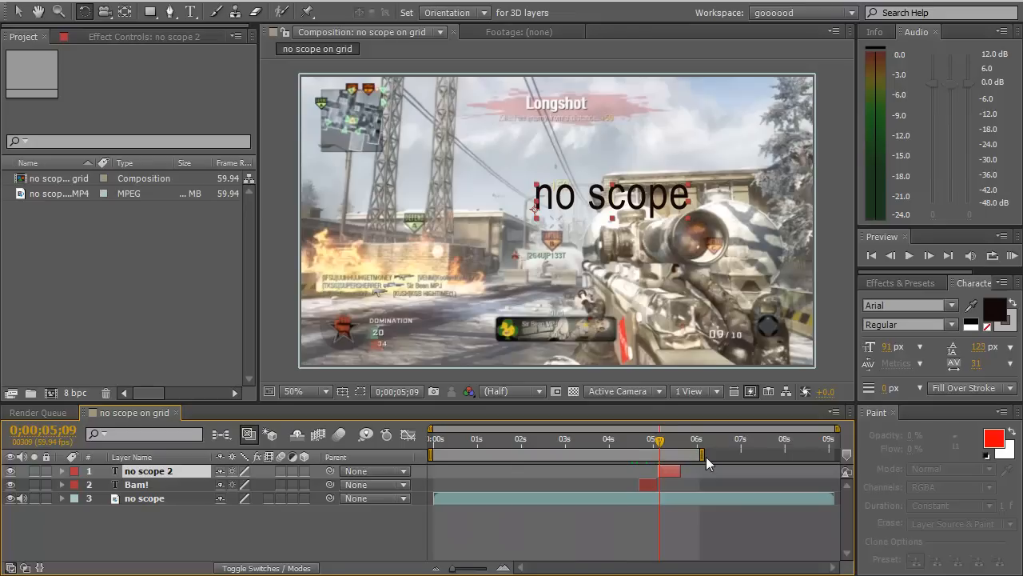
pyautogui.click(707, 456)
pyautogui.click(708, 455)
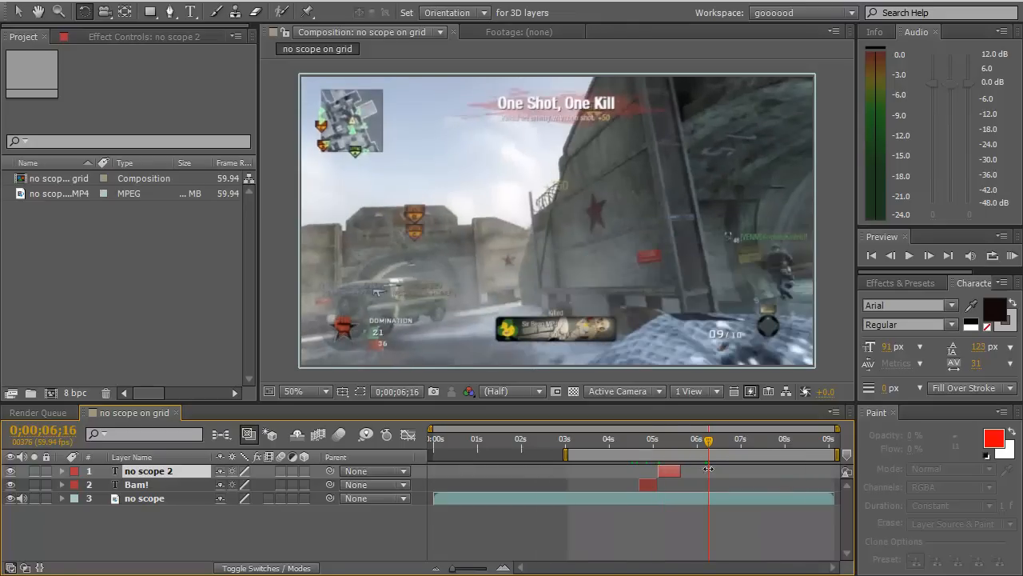
pyautogui.moveTo(704, 455); pyautogui.dragTo(838, 455)
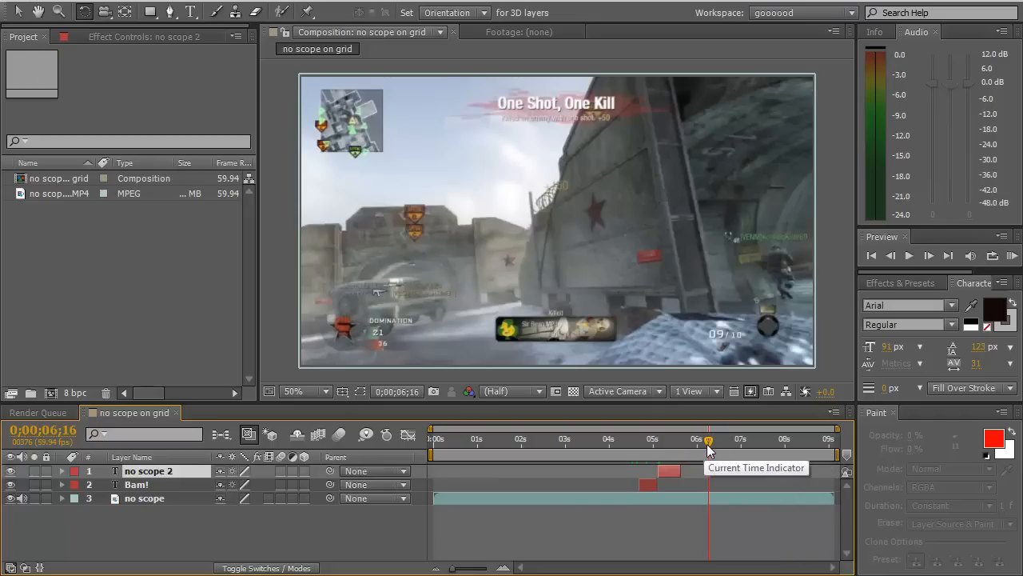
pyautogui.moveTo(709, 443); pyautogui.dragTo(430, 455)
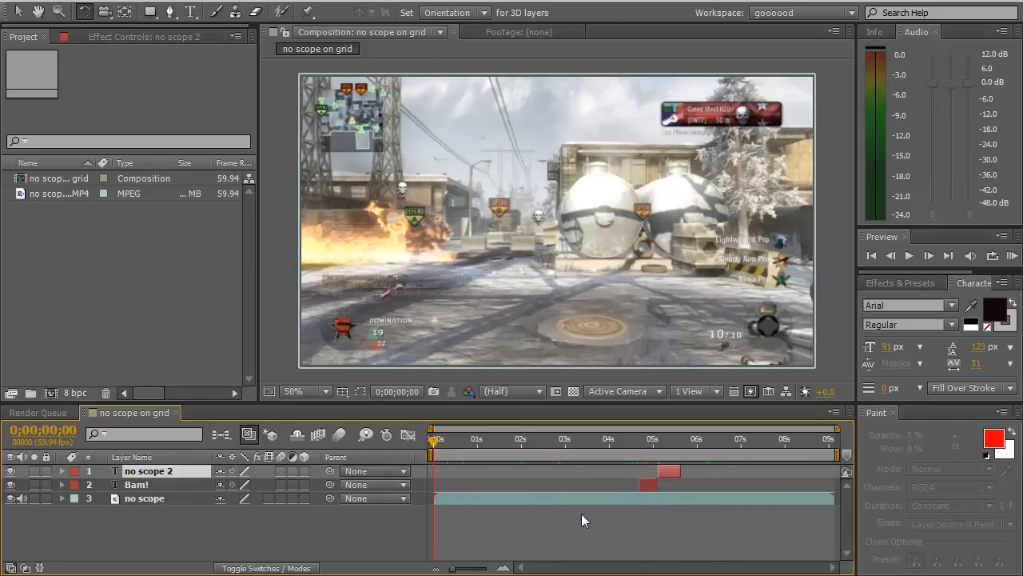